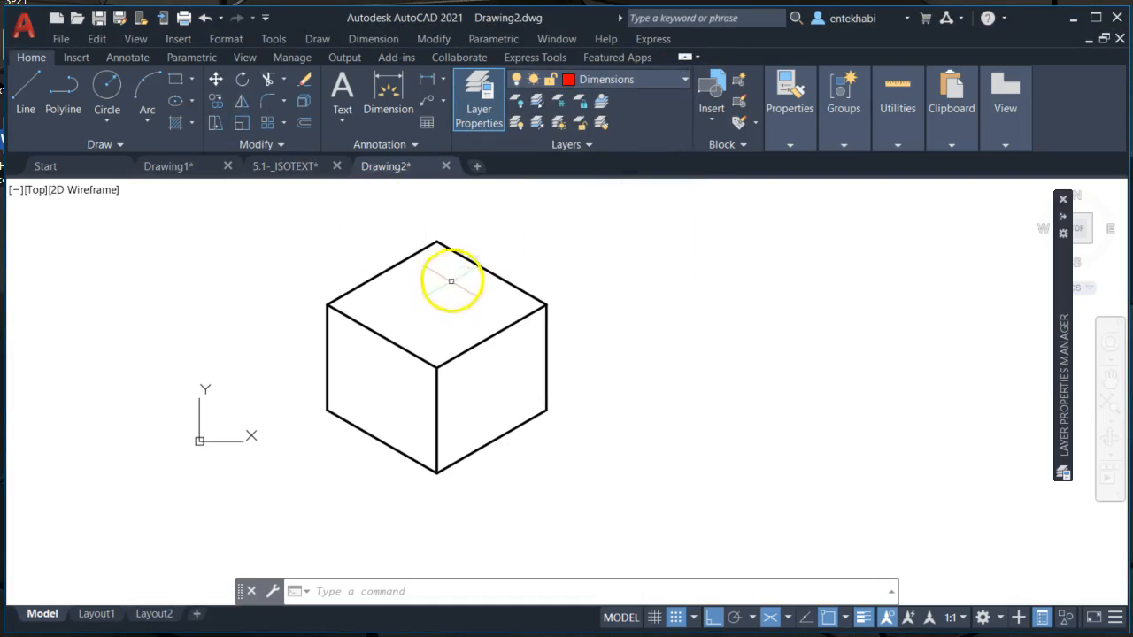
# - Add an aligned dimension along the right back edge of the box's top face, offset outward
pyautogui.click(370, 41)
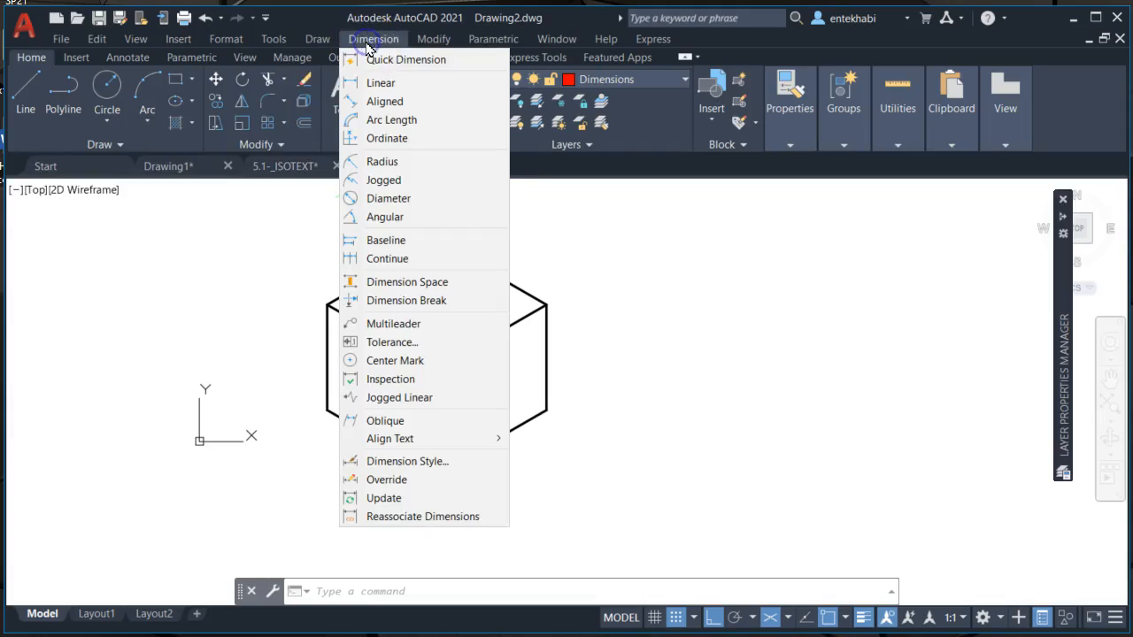
pyautogui.click(385, 103)
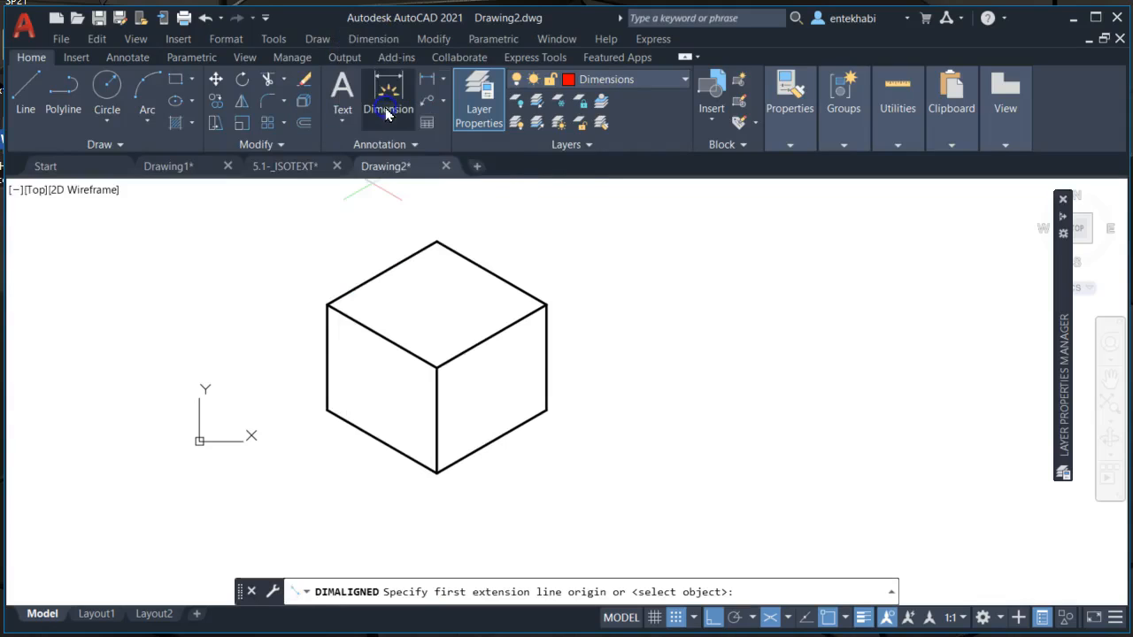
pyautogui.click(435, 237)
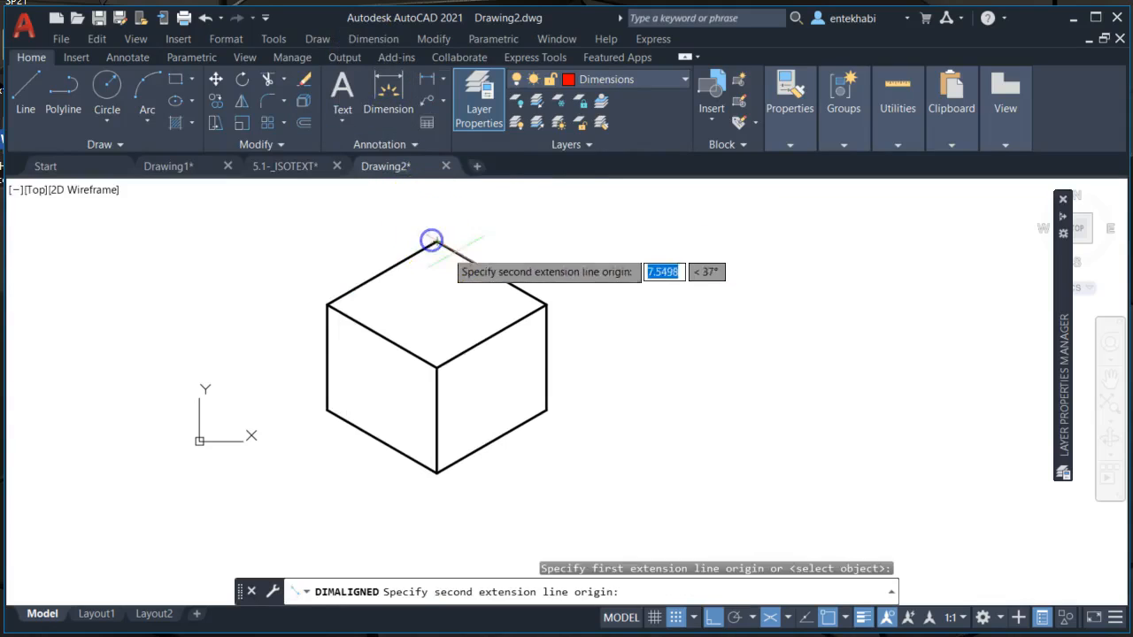
pyautogui.click(546, 305)
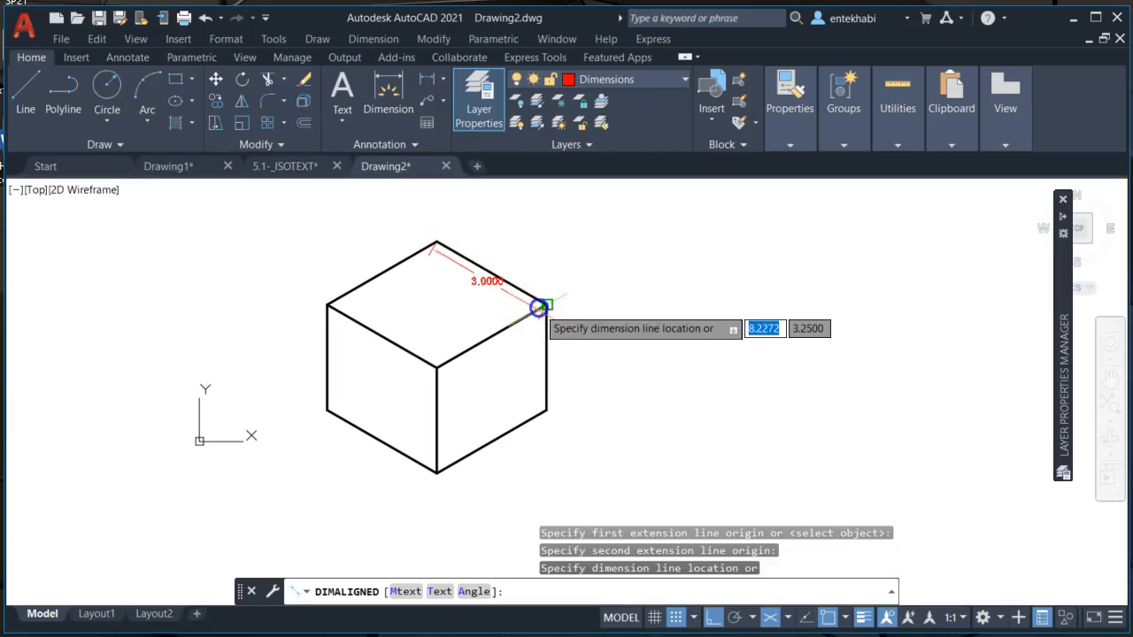
pyautogui.click(528, 250)
# - Add an aligned dimension to the box's right outer vertical edge, placed outside the box
pyautogui.scroll(4, 473, 372)
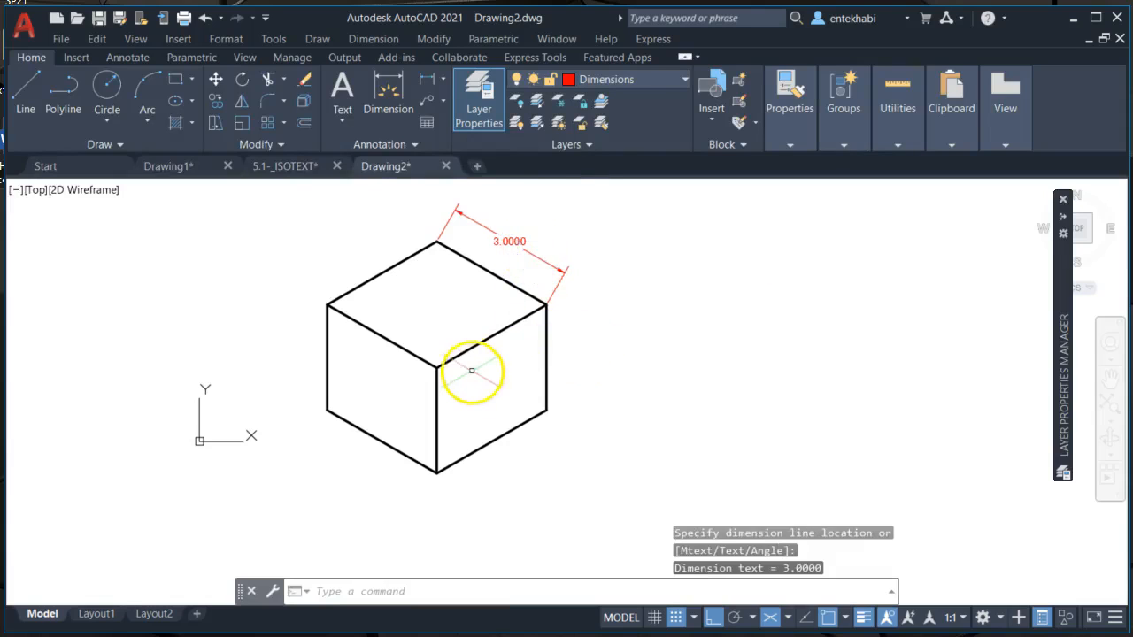
pyautogui.moveTo(473, 378)
pyautogui.mouseDown(button='middle')
pyautogui.moveTo(529, 505)
pyautogui.moveTo(558, 464)
pyautogui.mouseUp(button='middle')
pyautogui.scroll(-2, 559, 464)
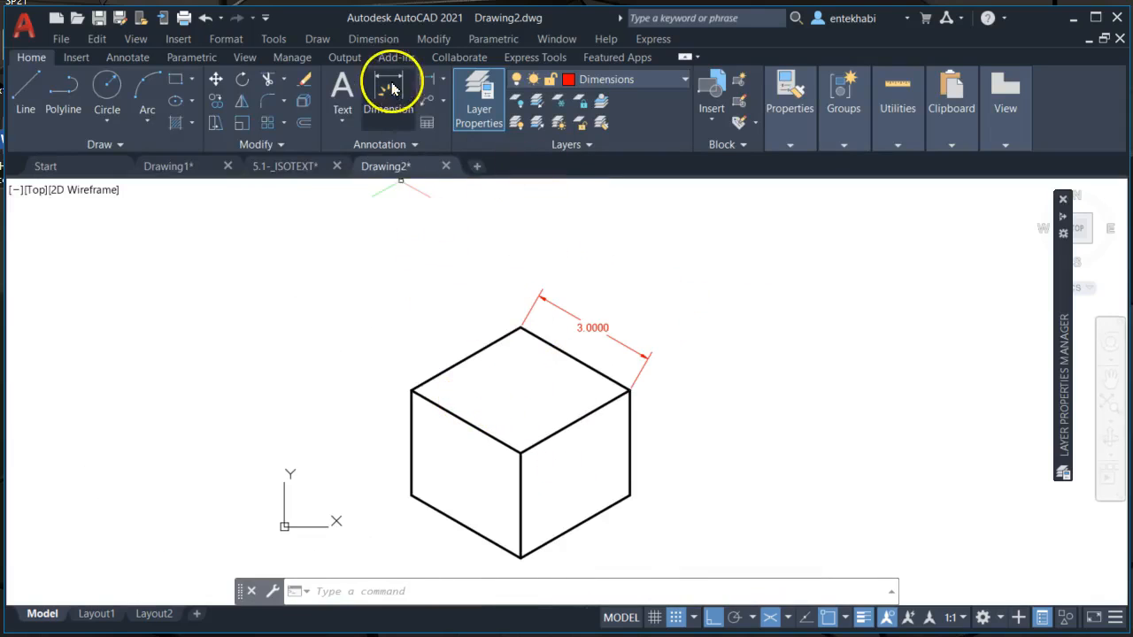
pyautogui.press('Return')
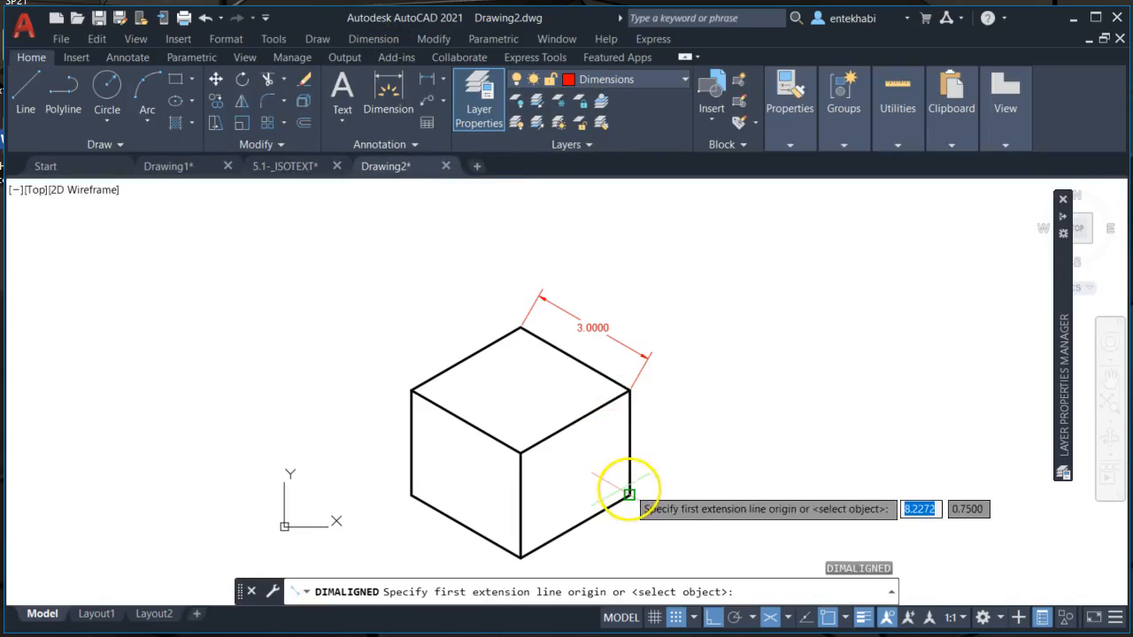
pyautogui.click(629, 494)
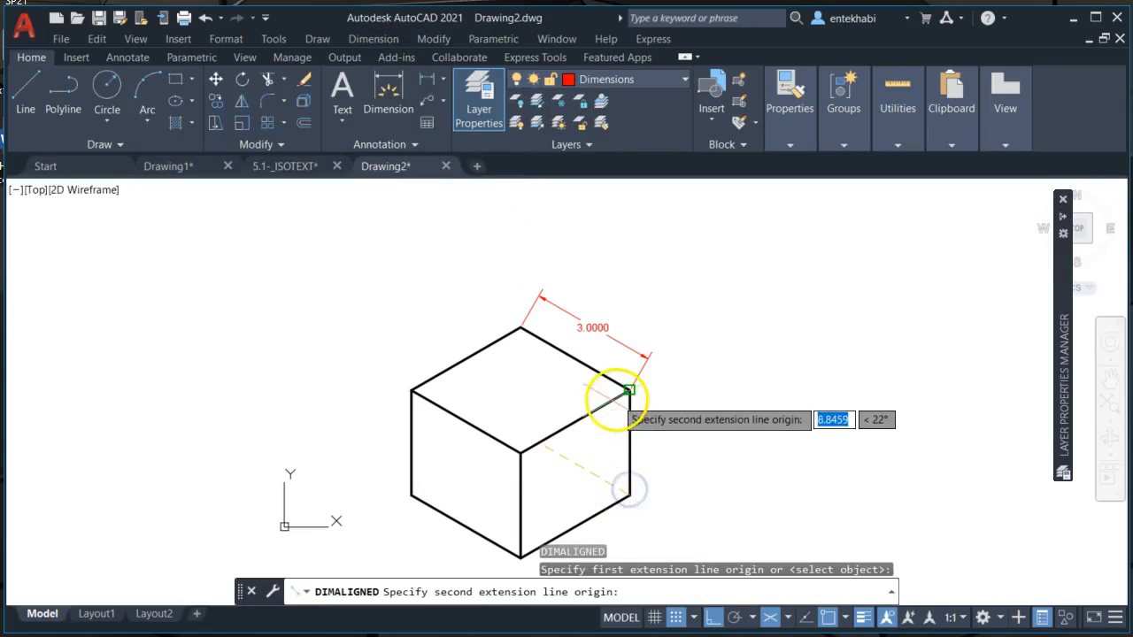
pyautogui.click(630, 390)
pyautogui.click(675, 423)
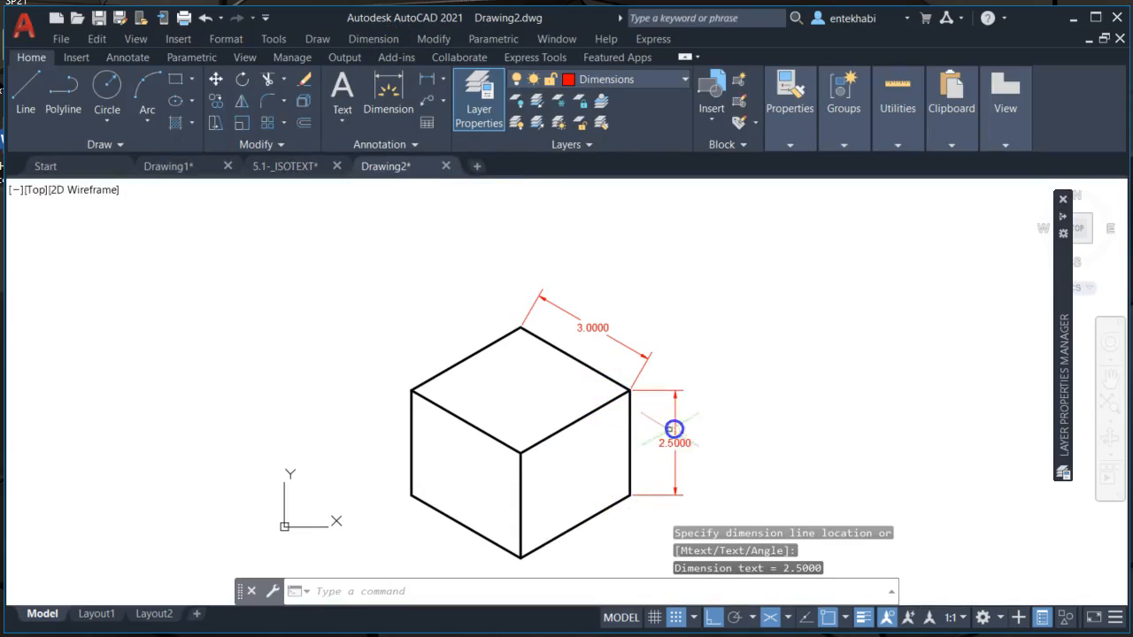
# - Add an aligned dimension along the left back edge of the box's top face, offset outward
pyautogui.moveTo(489, 479); pyautogui.dragTo(539, 476, button='middle')
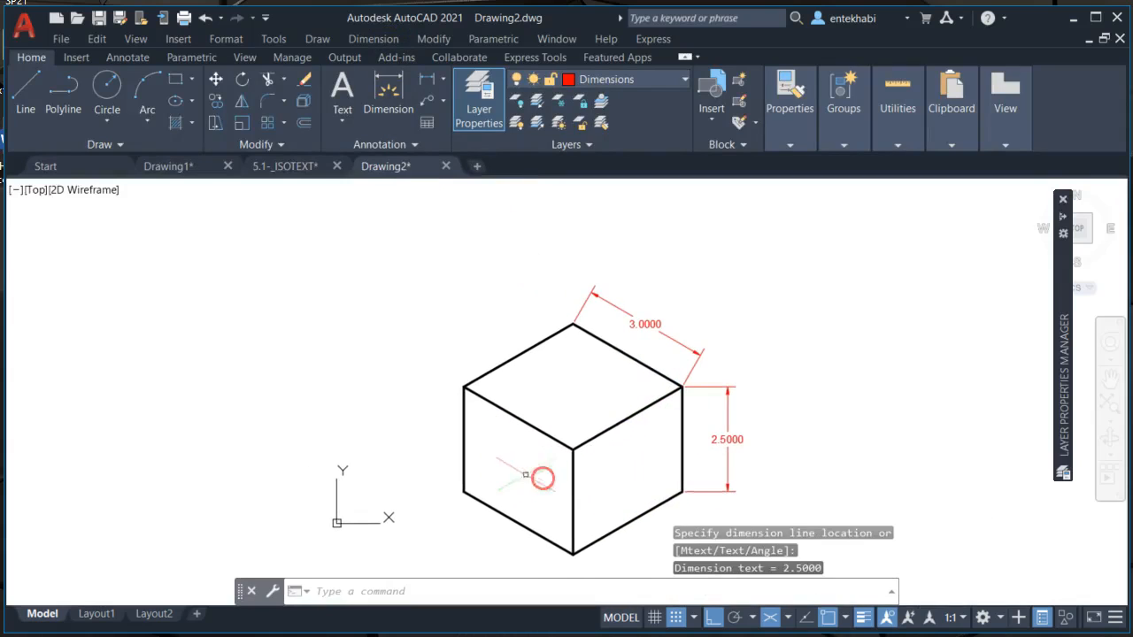
pyautogui.press('Return')
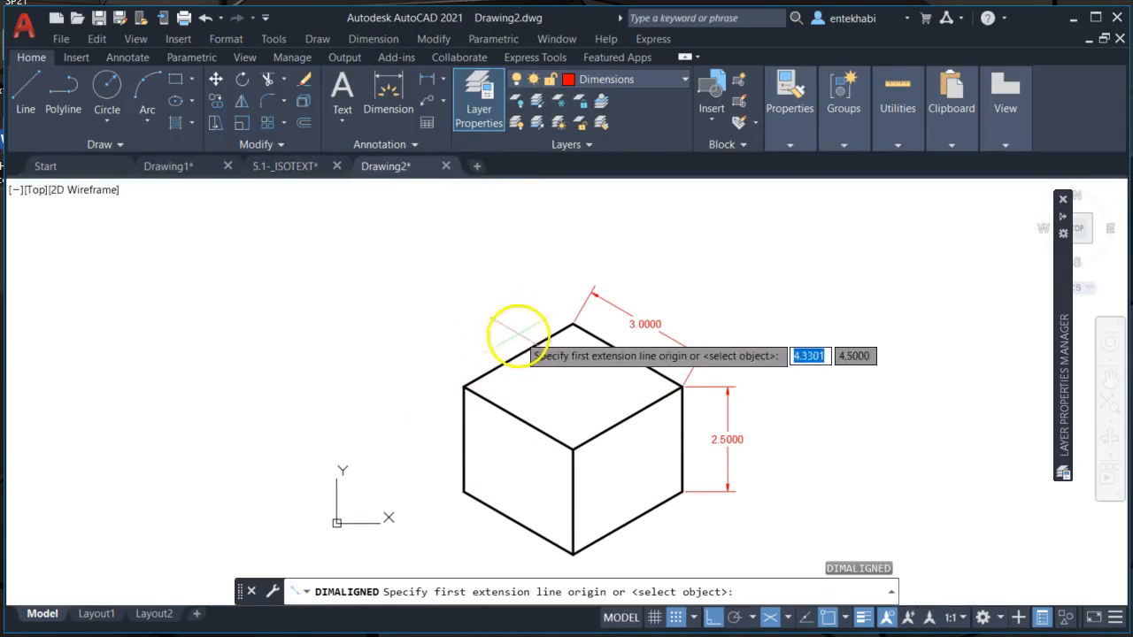
pyautogui.click(573, 325)
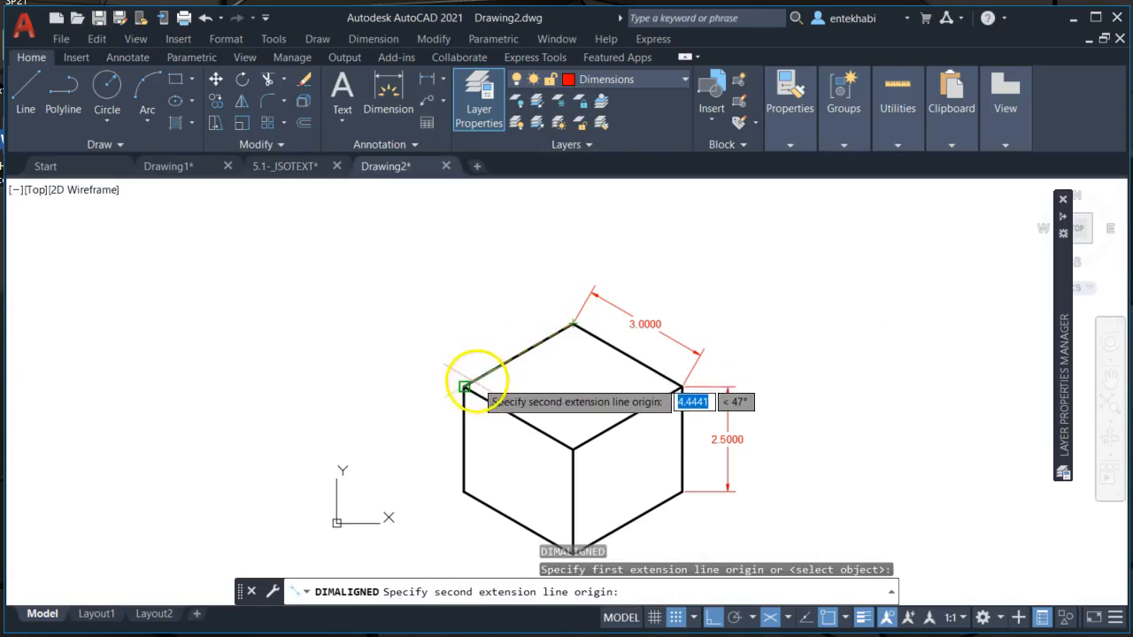
pyautogui.click(463, 386)
pyautogui.click(475, 332)
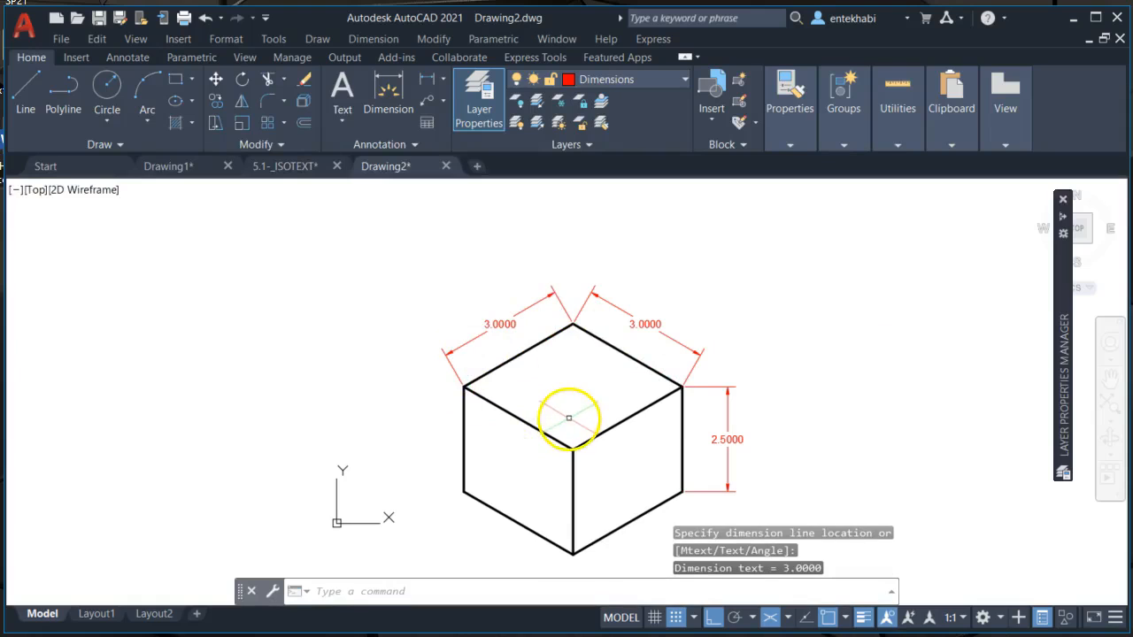
# - Try an obliquing angle of 330 degrees on the right vertical edge's dimension and undo it
pyautogui.moveTo(566, 412); pyautogui.dragTo(480, 335, button='middle')
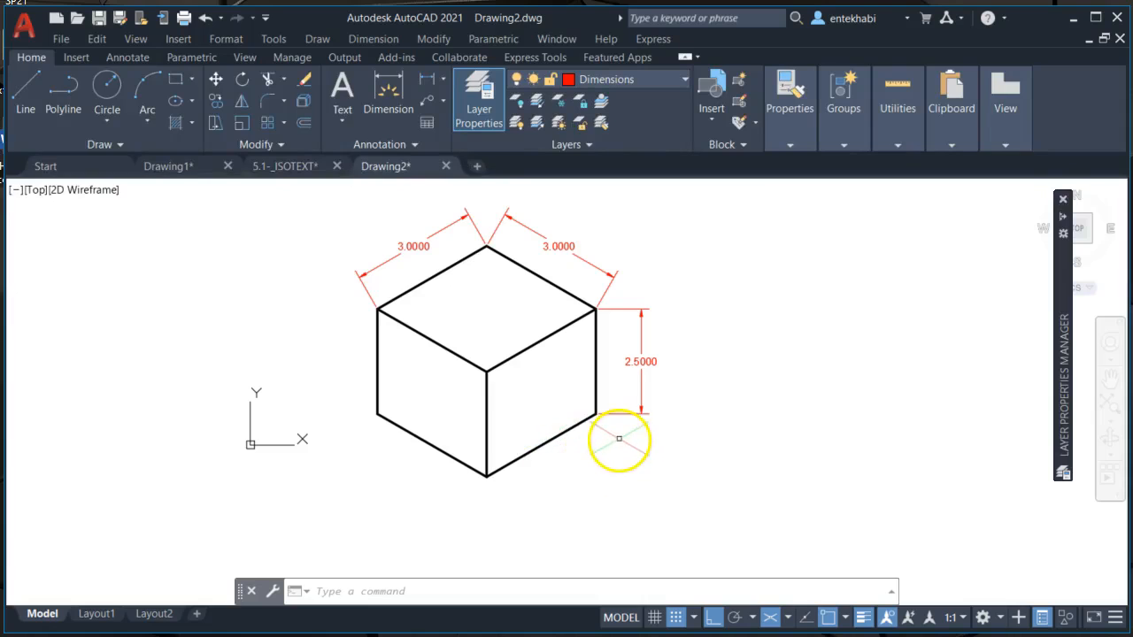
pyautogui.scroll(-3, 473, 397)
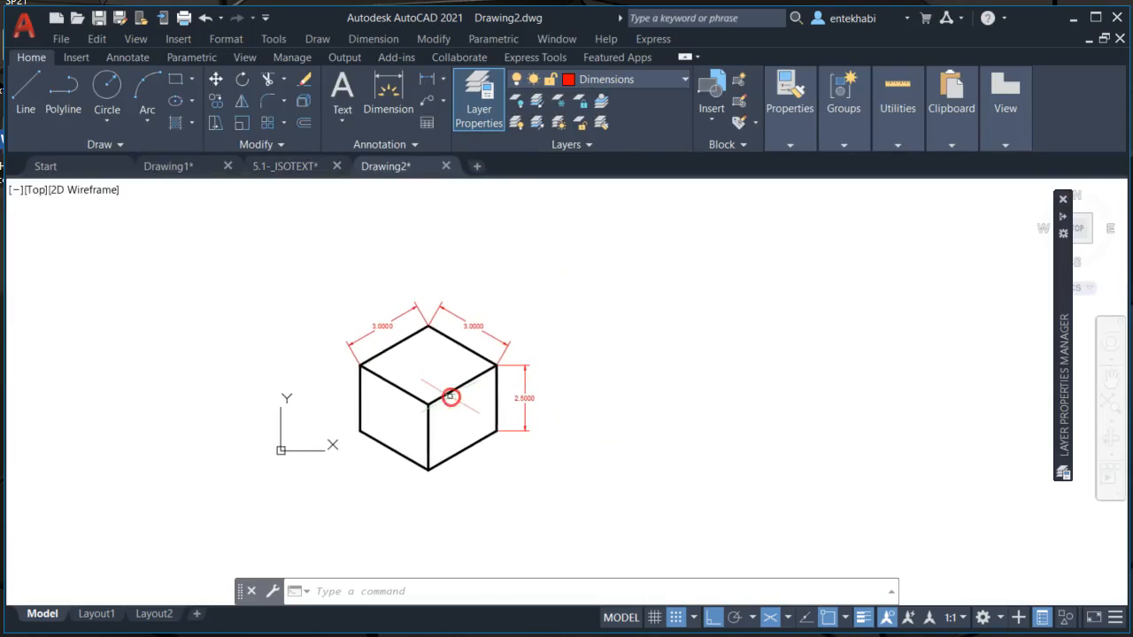
pyautogui.scroll(2, 451, 396)
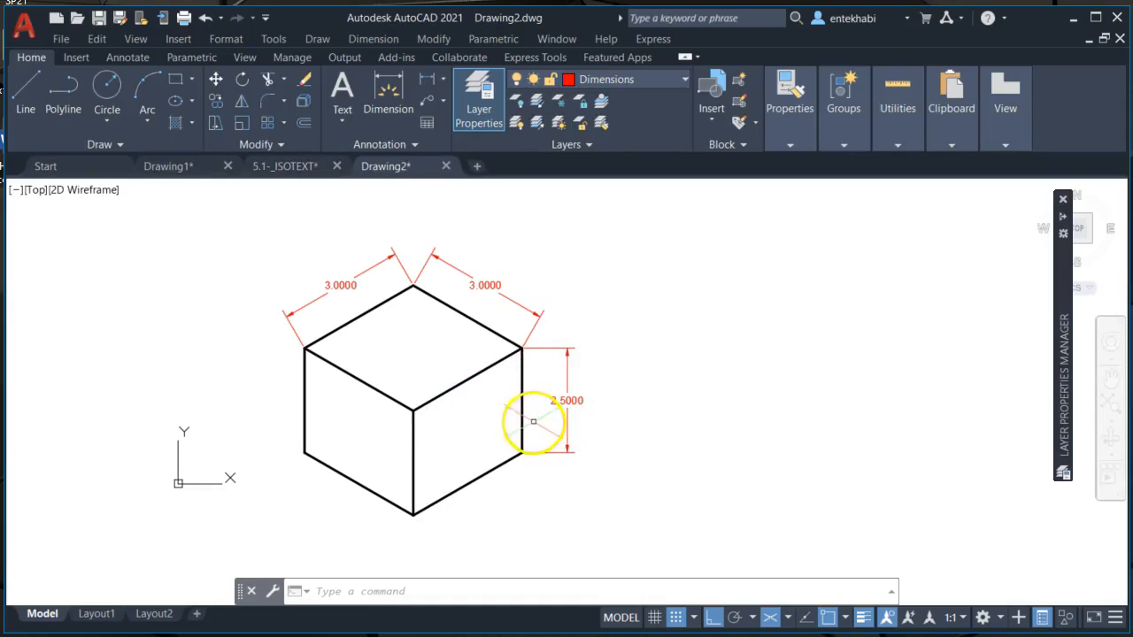
pyautogui.click(429, 42)
pyautogui.moveTo(388, 46)
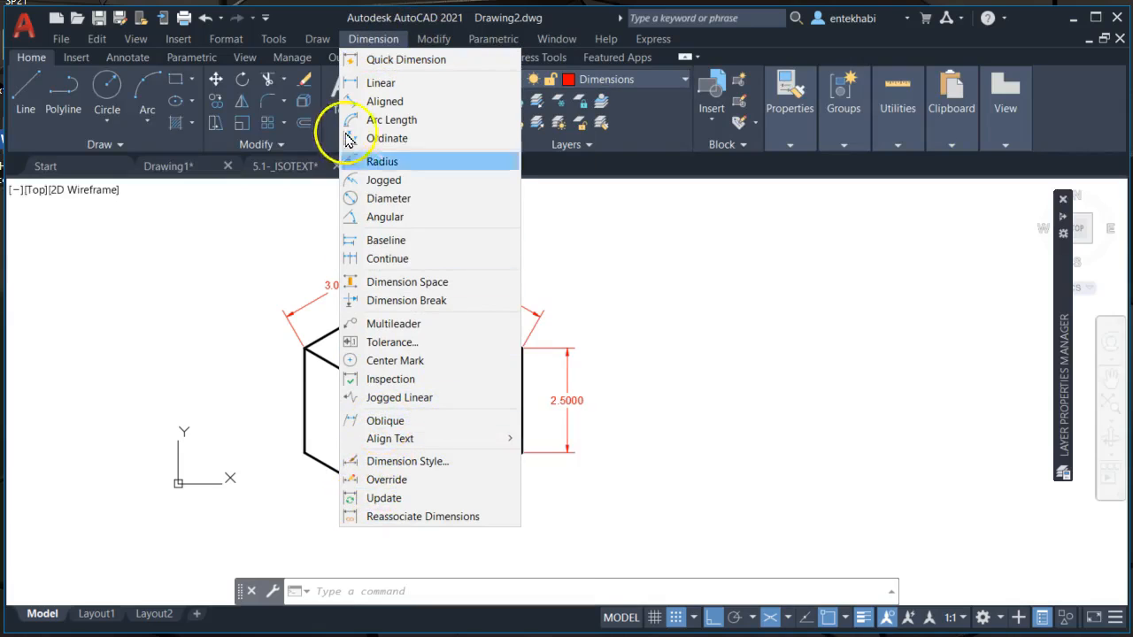
pyautogui.click(354, 41)
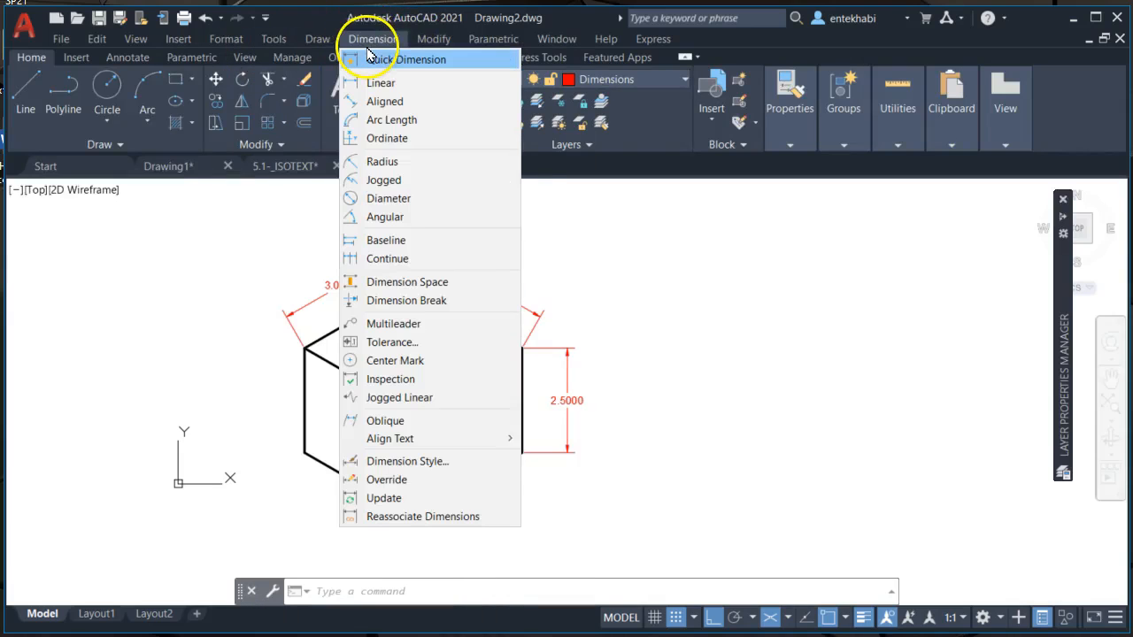
pyautogui.click(375, 422)
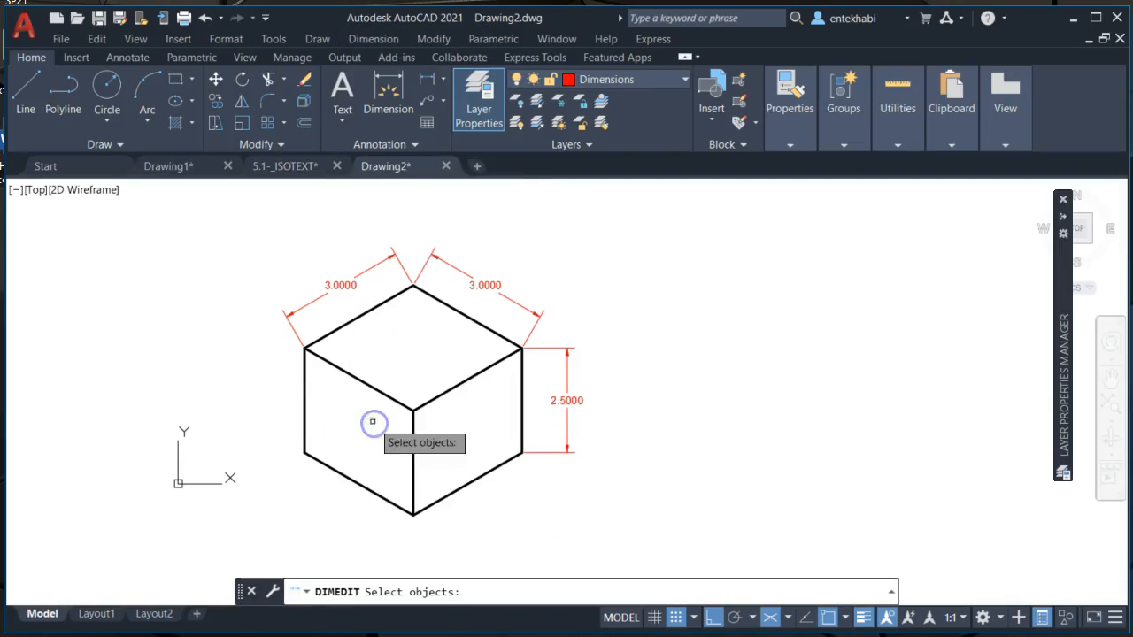
pyautogui.click(563, 400)
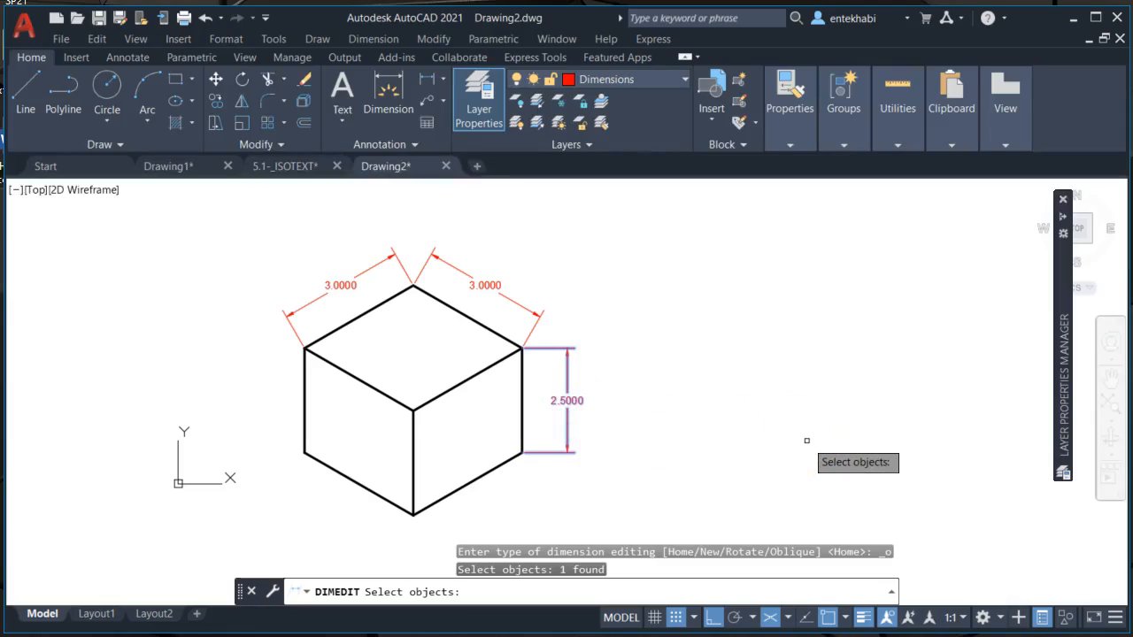
pyautogui.press('Return')
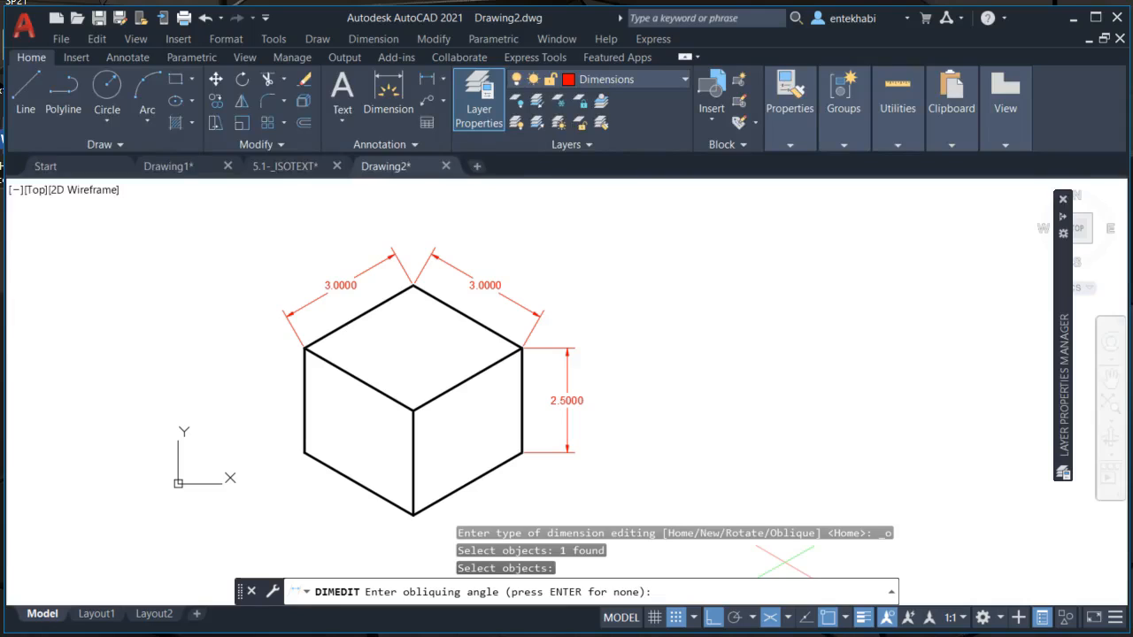
pyautogui.write('330')
pyautogui.press('Return')
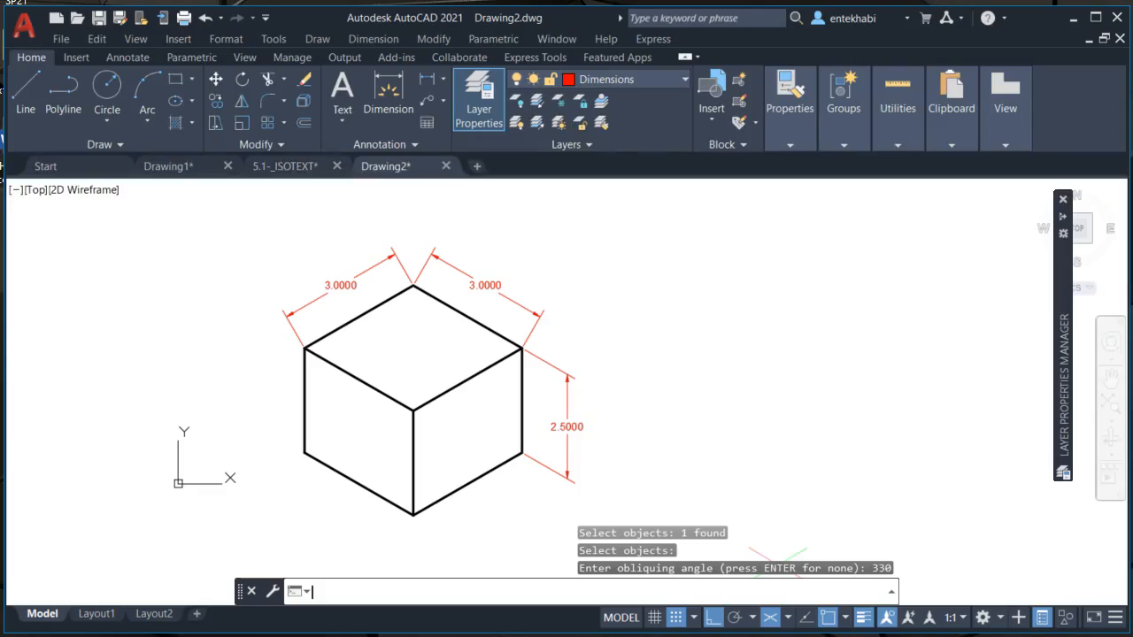
pyautogui.write('u')
pyautogui.press('Return')
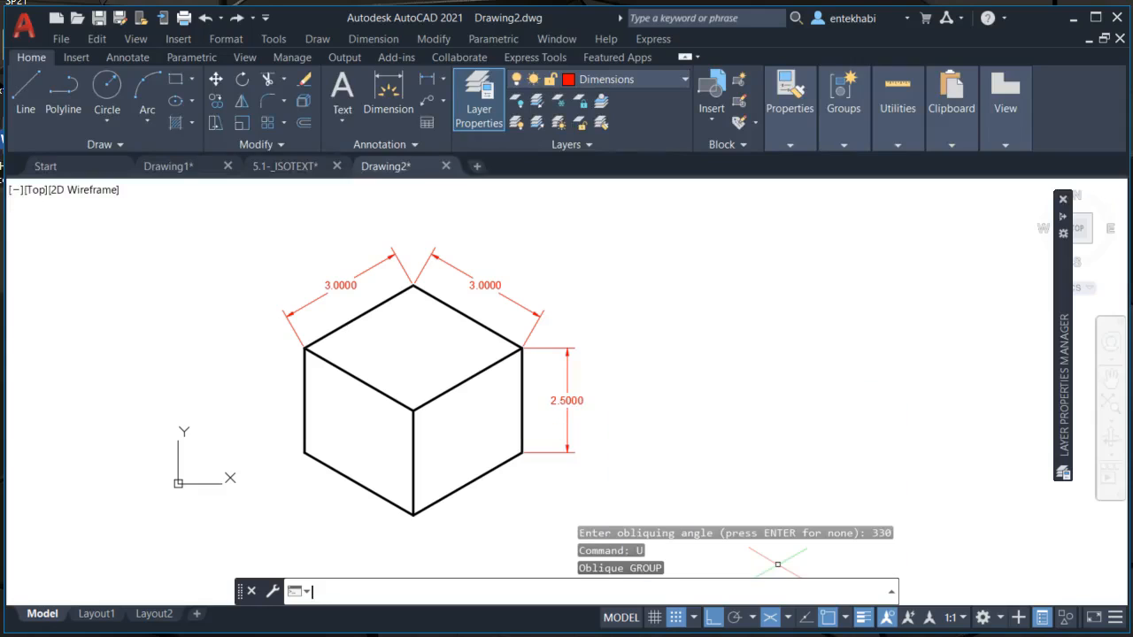
# - Oblique the right vertical edge's dimension by 30 degrees
pyautogui.click(376, 40)
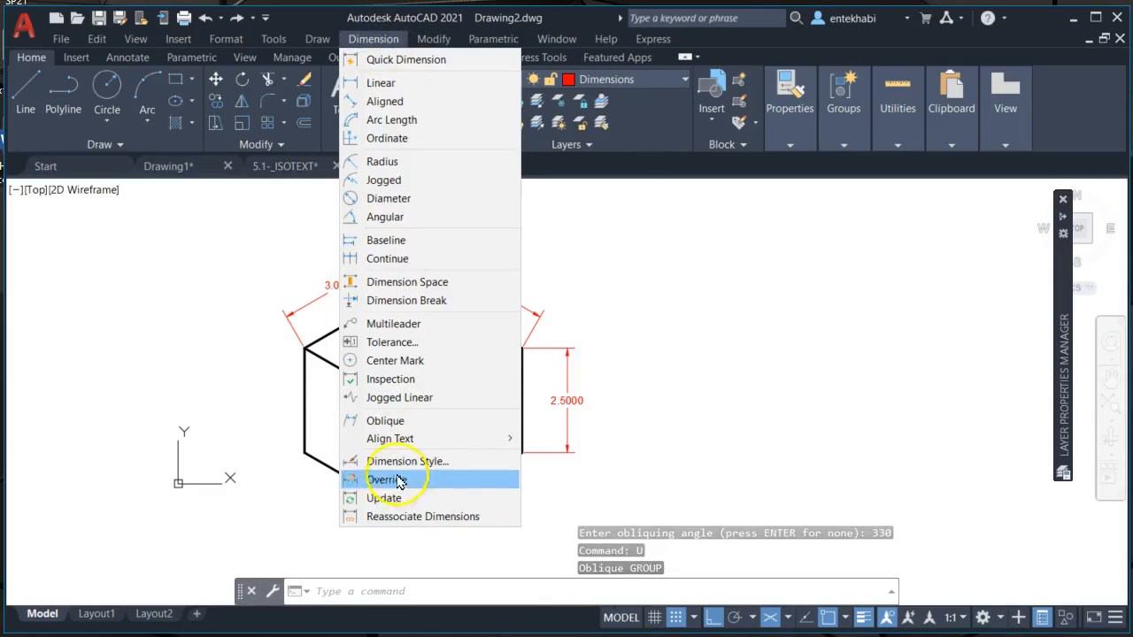
pyautogui.click(384, 423)
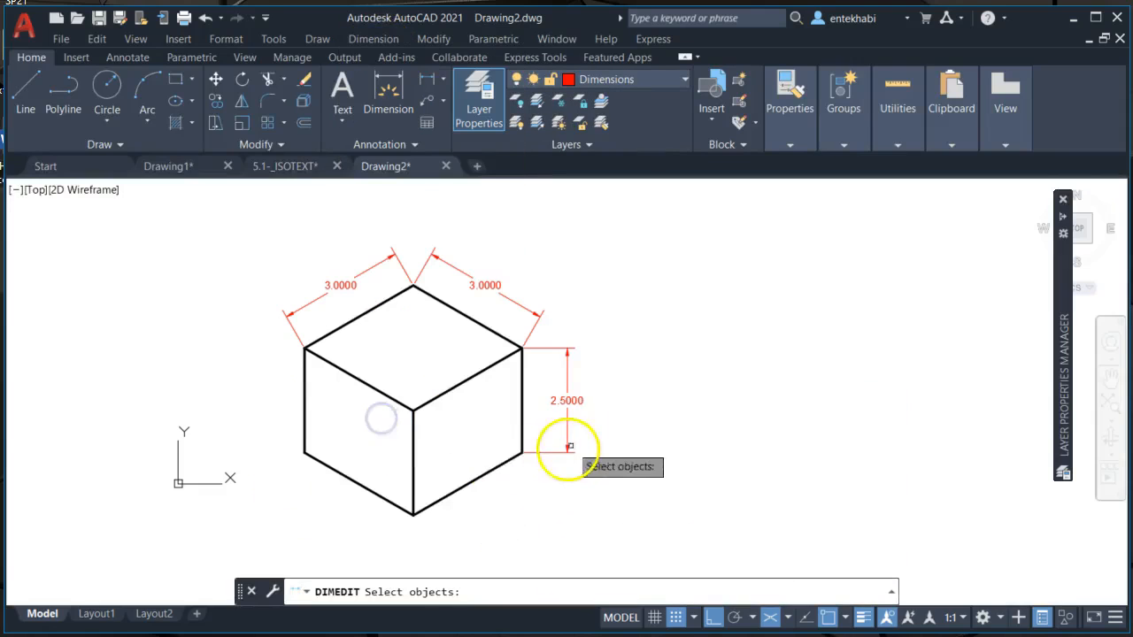
pyautogui.click(578, 401)
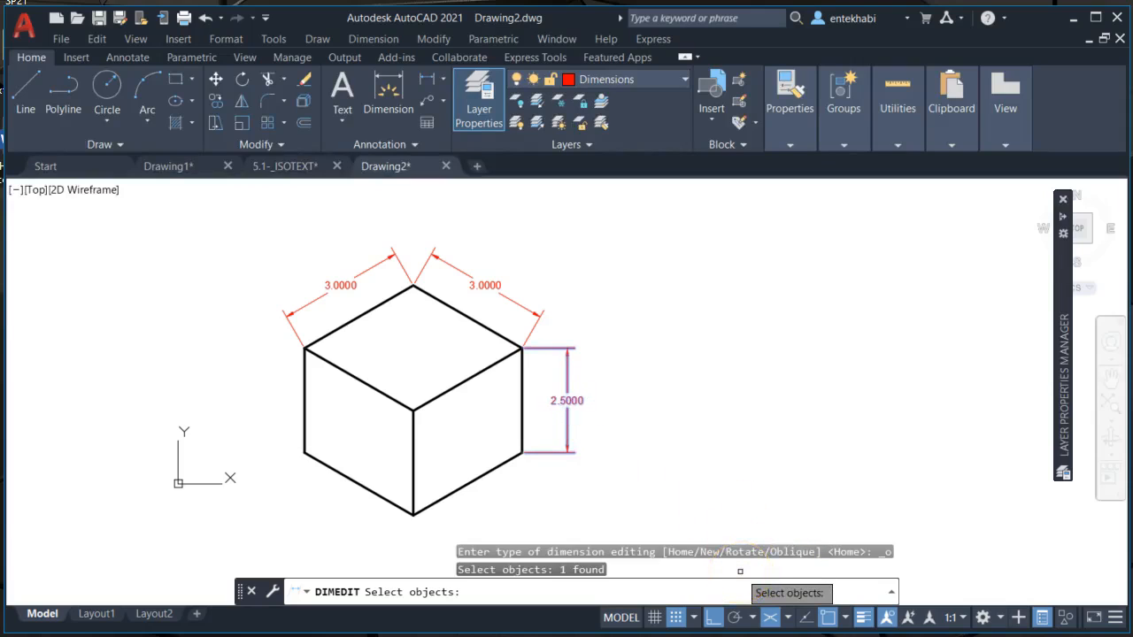
pyautogui.press('Return')
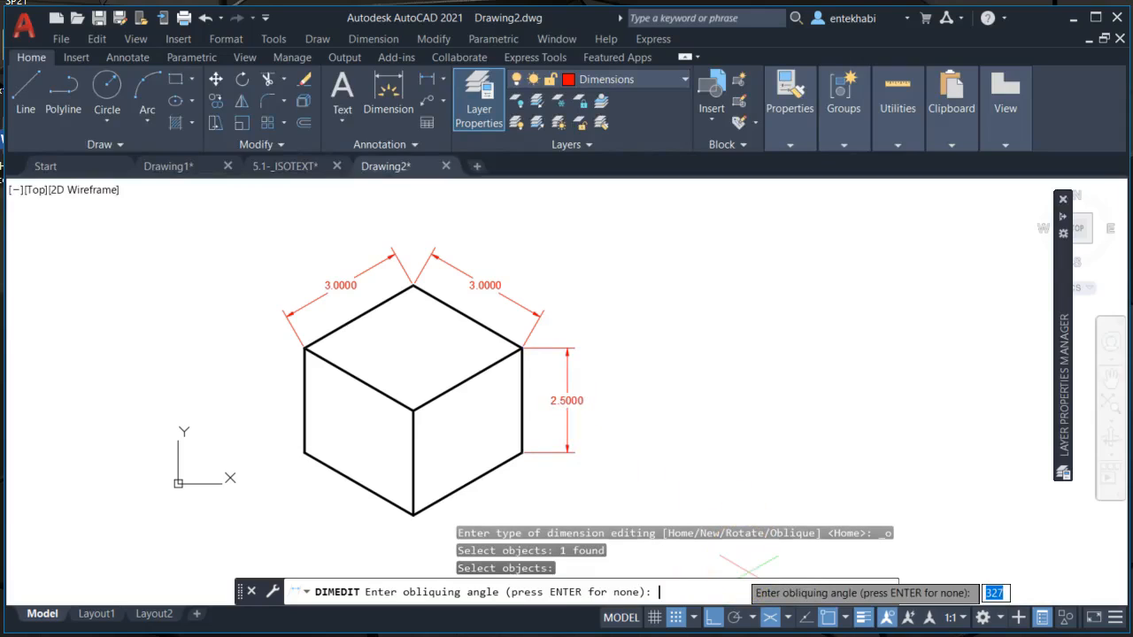
pyautogui.write('30')
pyautogui.press('Return')
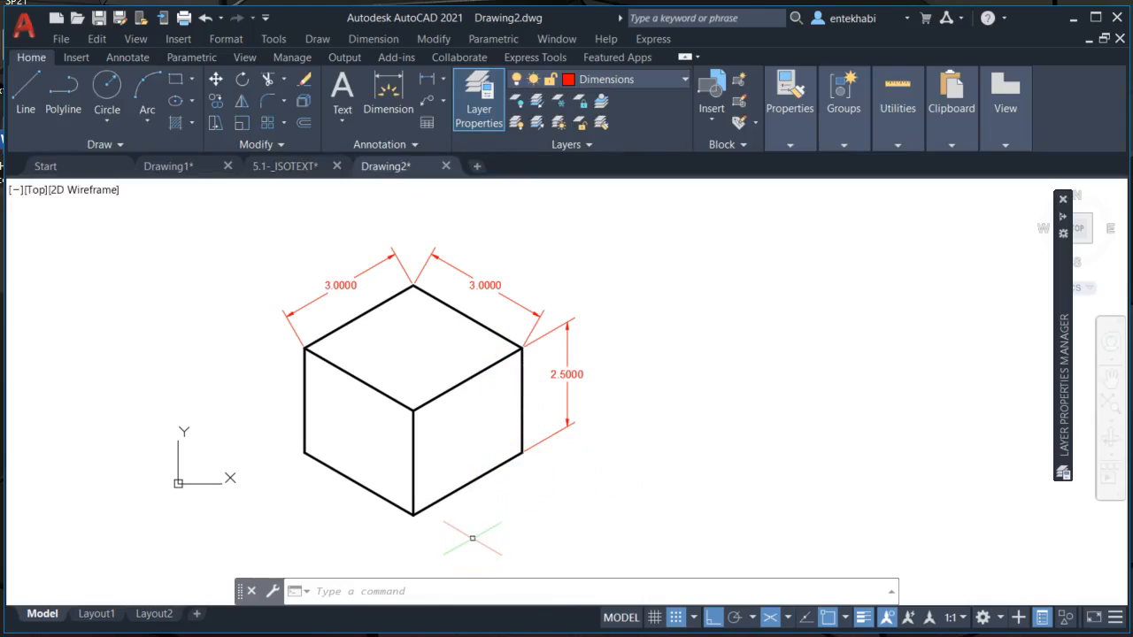
# - Try to oblique the dimension on the top face's right back edge by -30 degrees
pyautogui.press('Return')
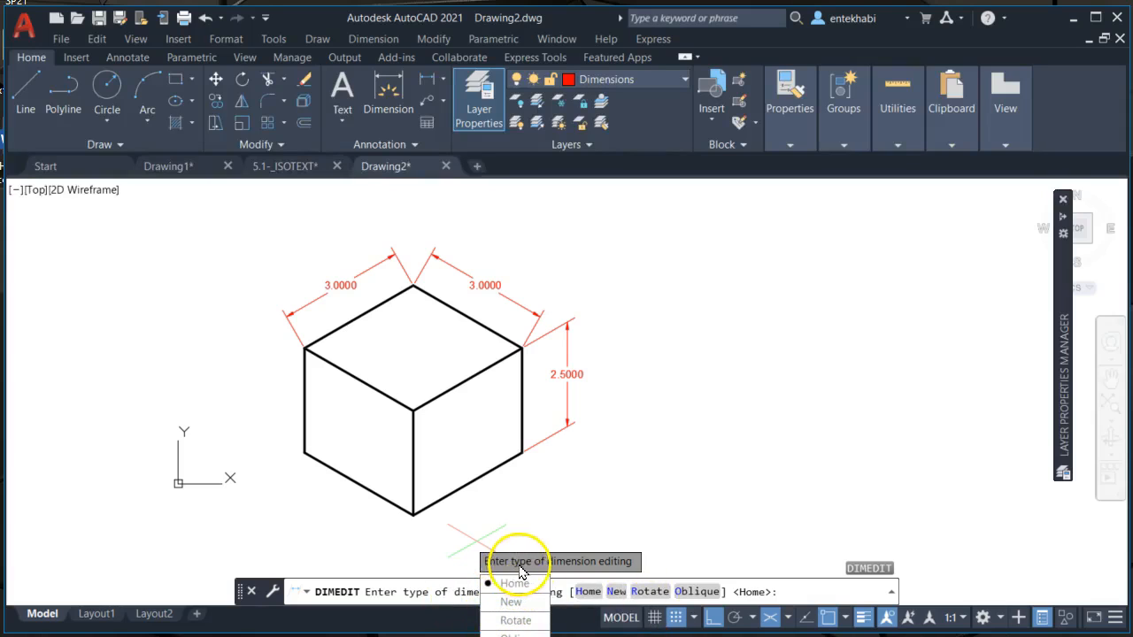
pyautogui.click(690, 594)
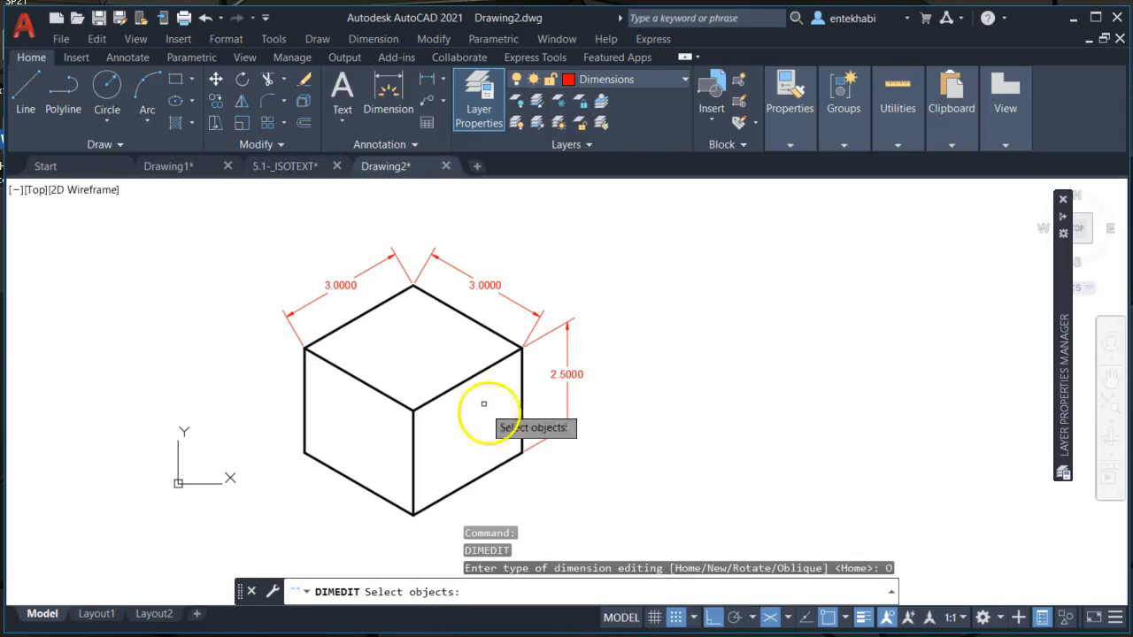
pyautogui.click(490, 285)
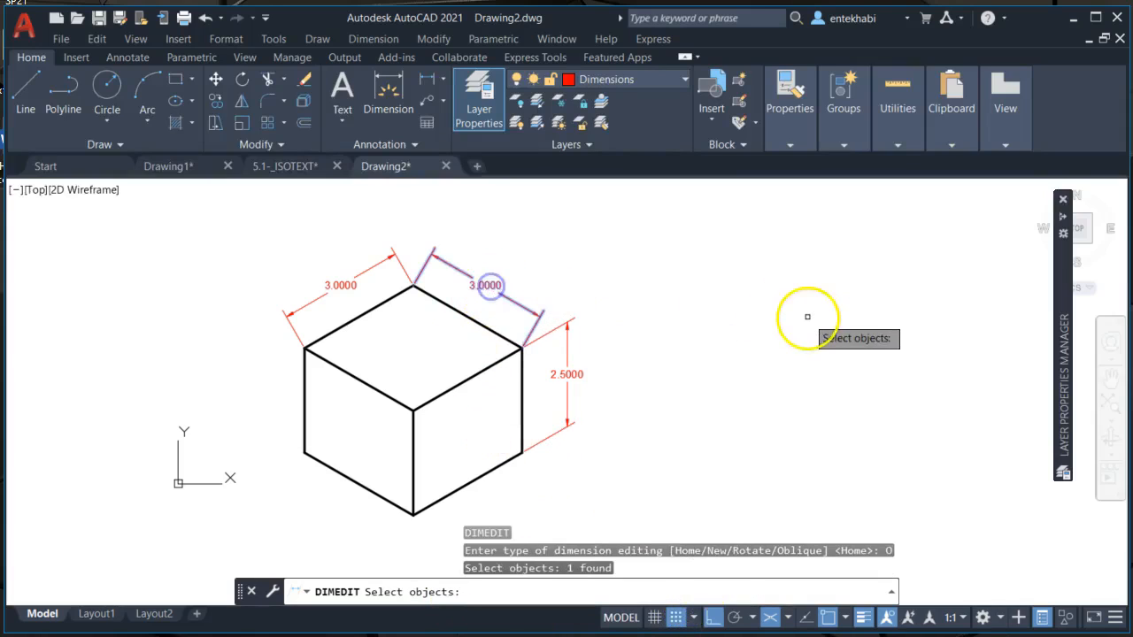
pyautogui.press('Return')
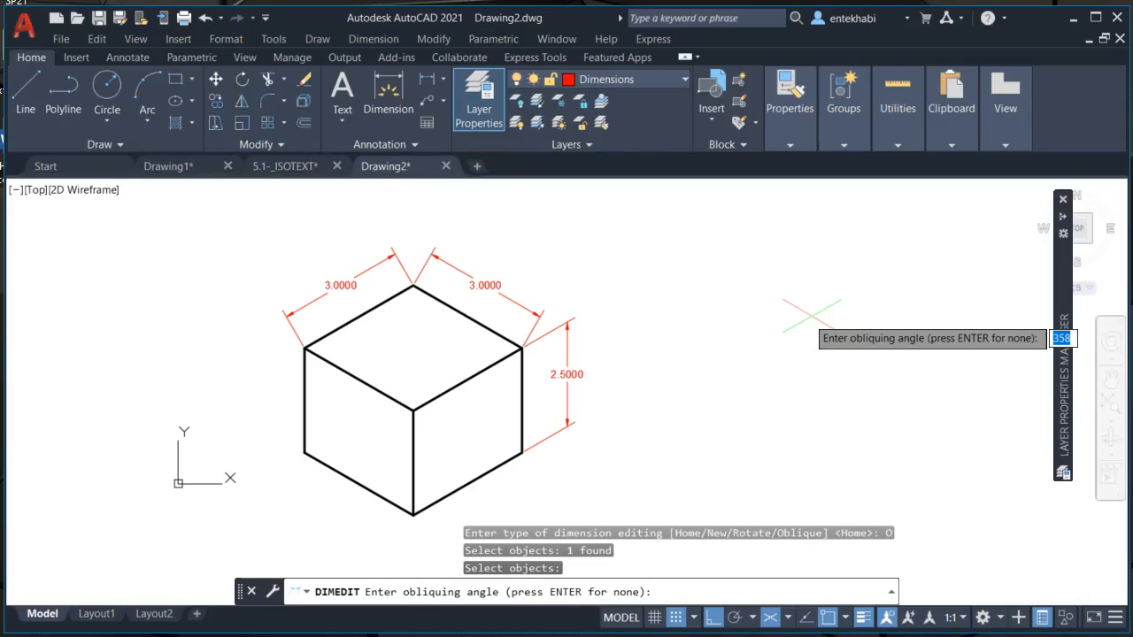
pyautogui.write('-30')
pyautogui.press('Return')
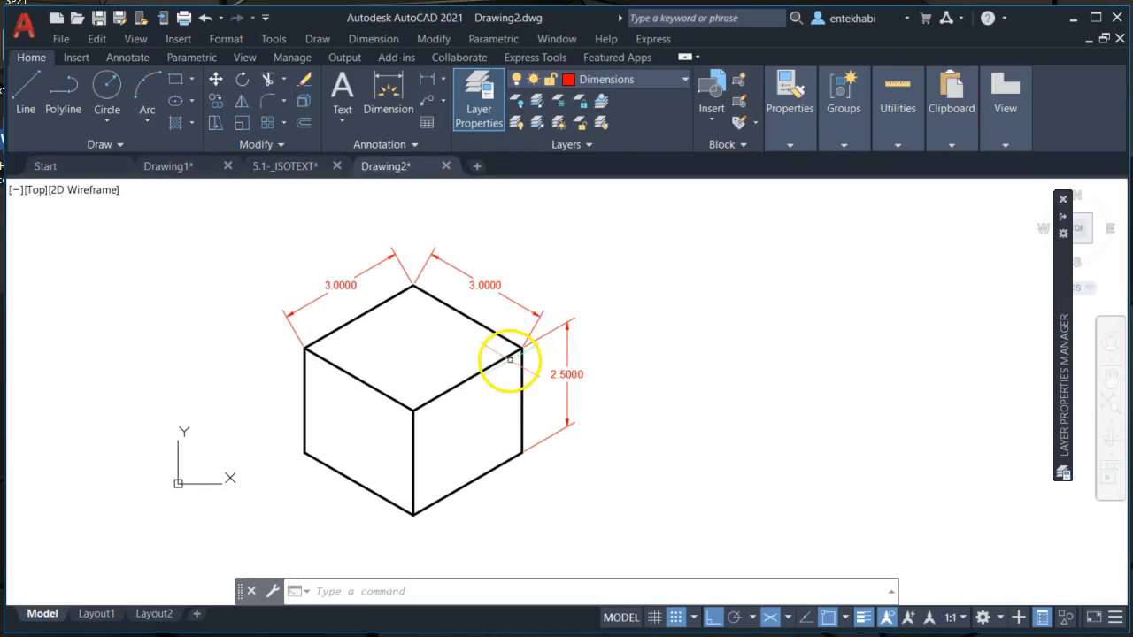
# - Oblique the dimension on the top face's right back edge by 30 degrees
pyautogui.press('Return')
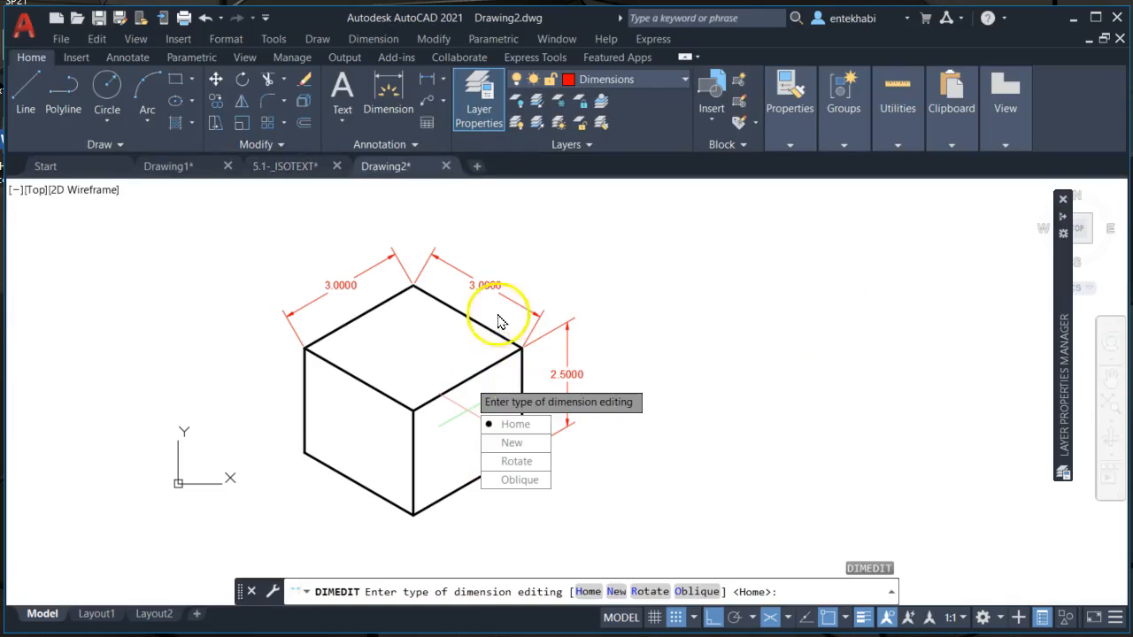
pyautogui.click(519, 480)
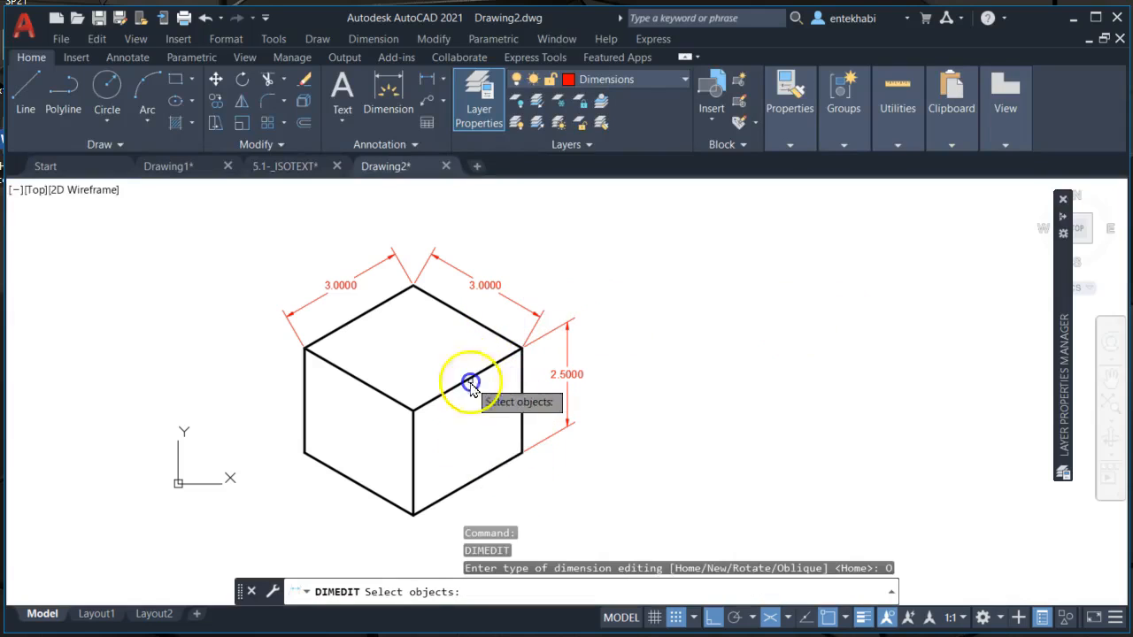
pyautogui.click(484, 283)
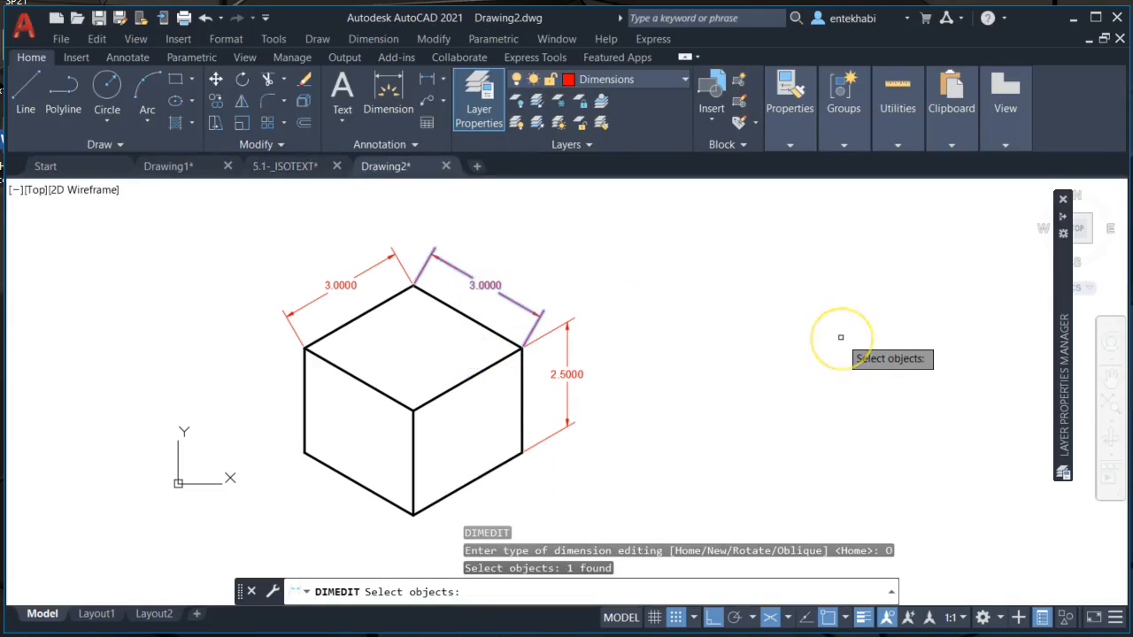
pyautogui.press('Return')
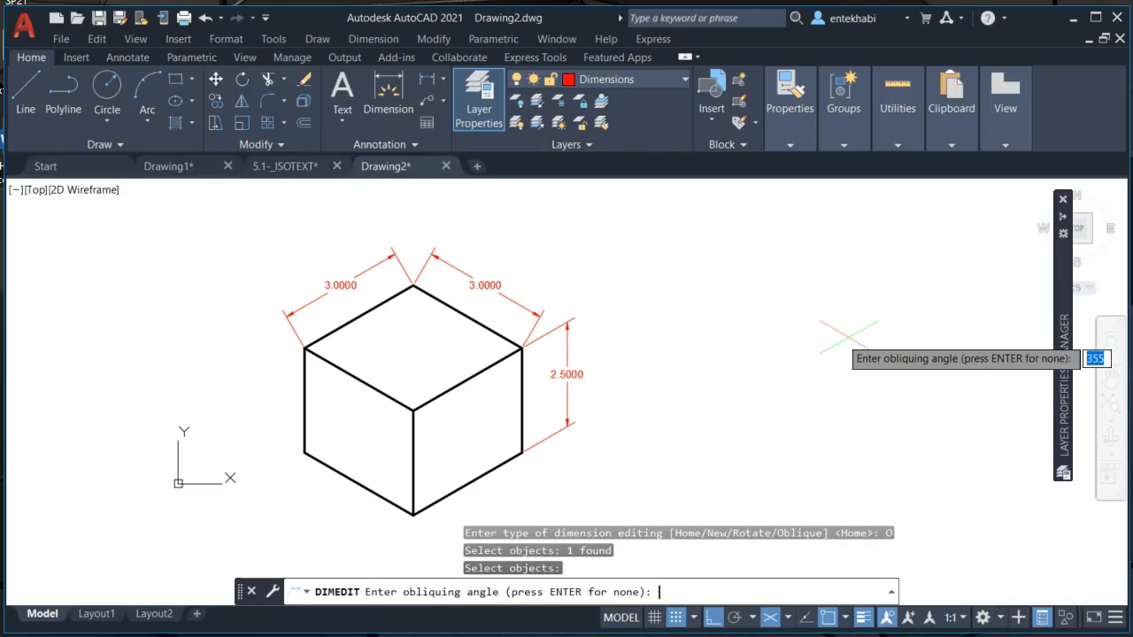
pyautogui.write('30')
pyautogui.press('Return')
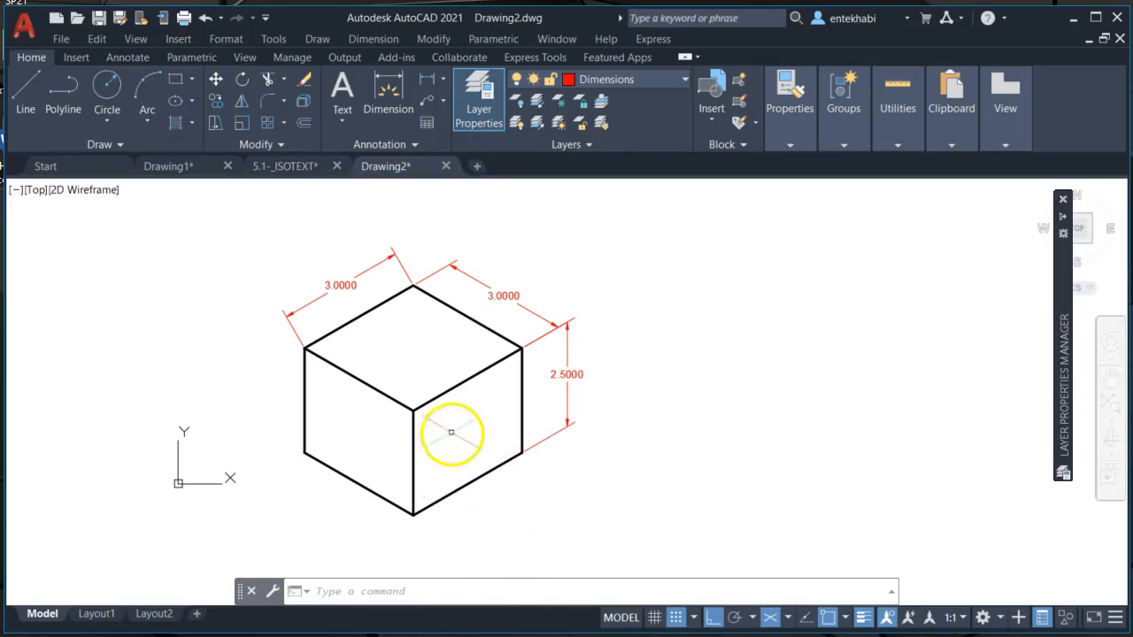
# - Oblique the dimension on the top face's left back edge by -30 degrees
pyautogui.press('Return')
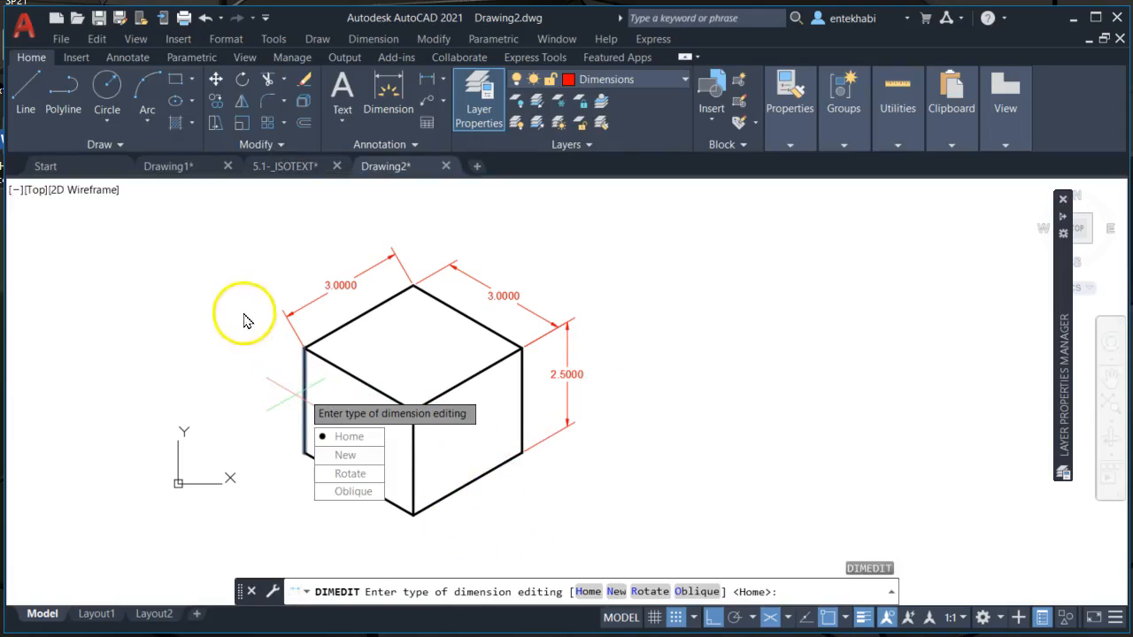
pyautogui.click(347, 490)
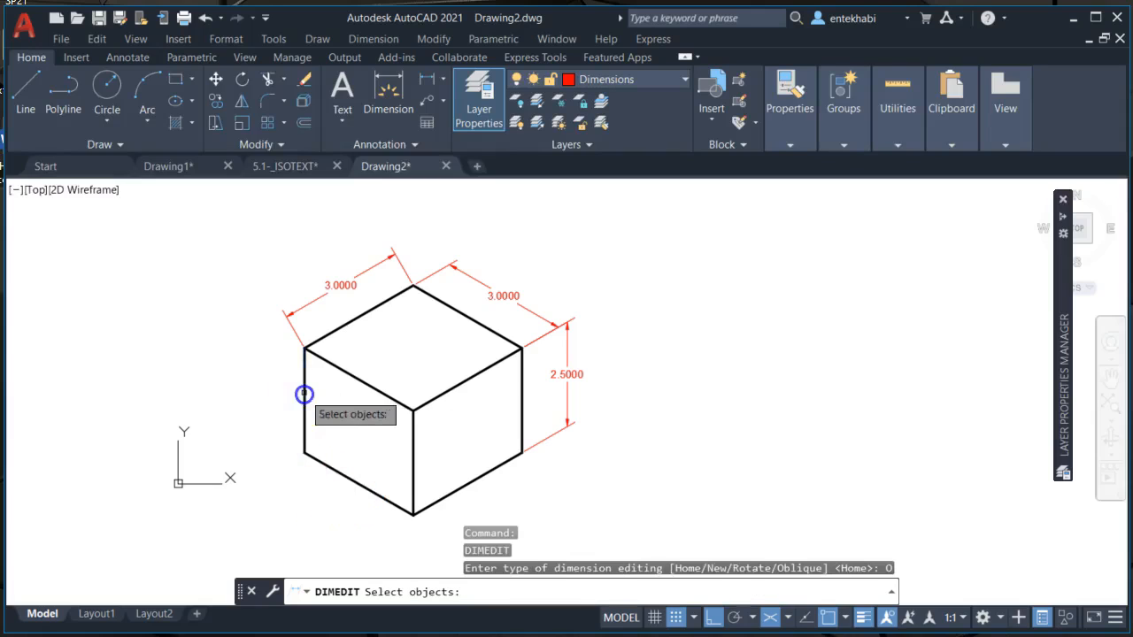
pyautogui.click(327, 285)
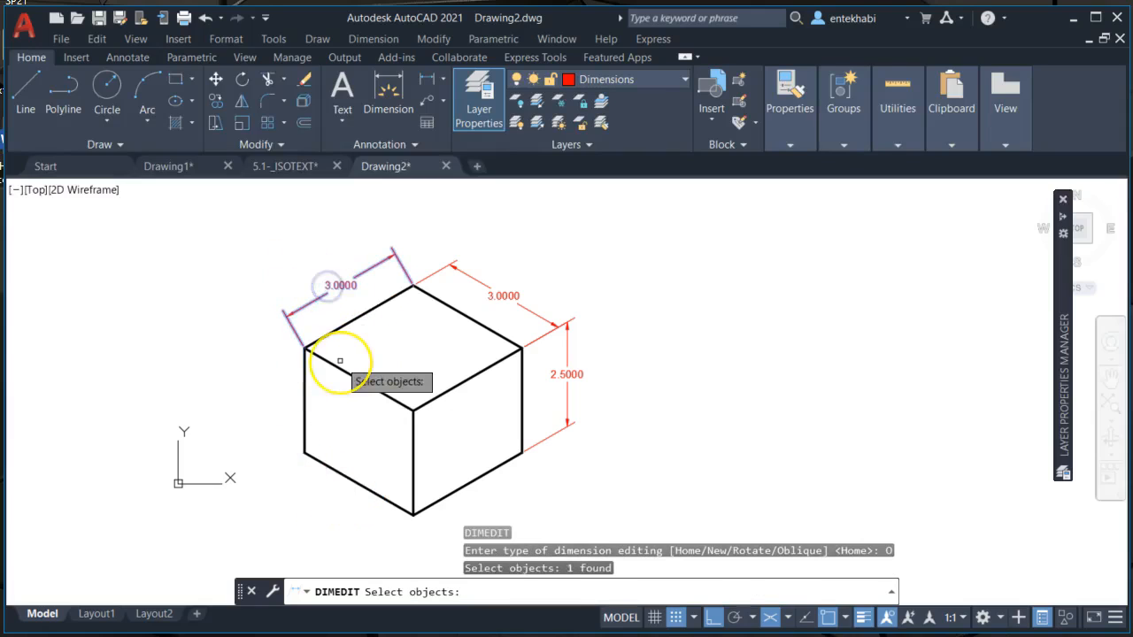
pyautogui.press('Return')
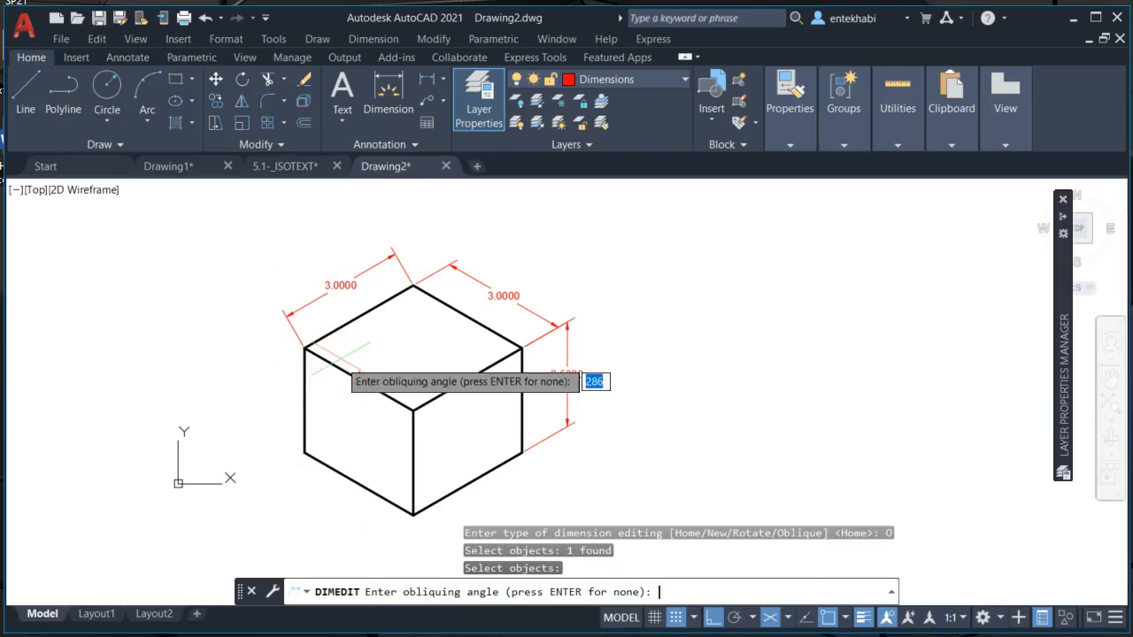
pyautogui.click(561, 604)
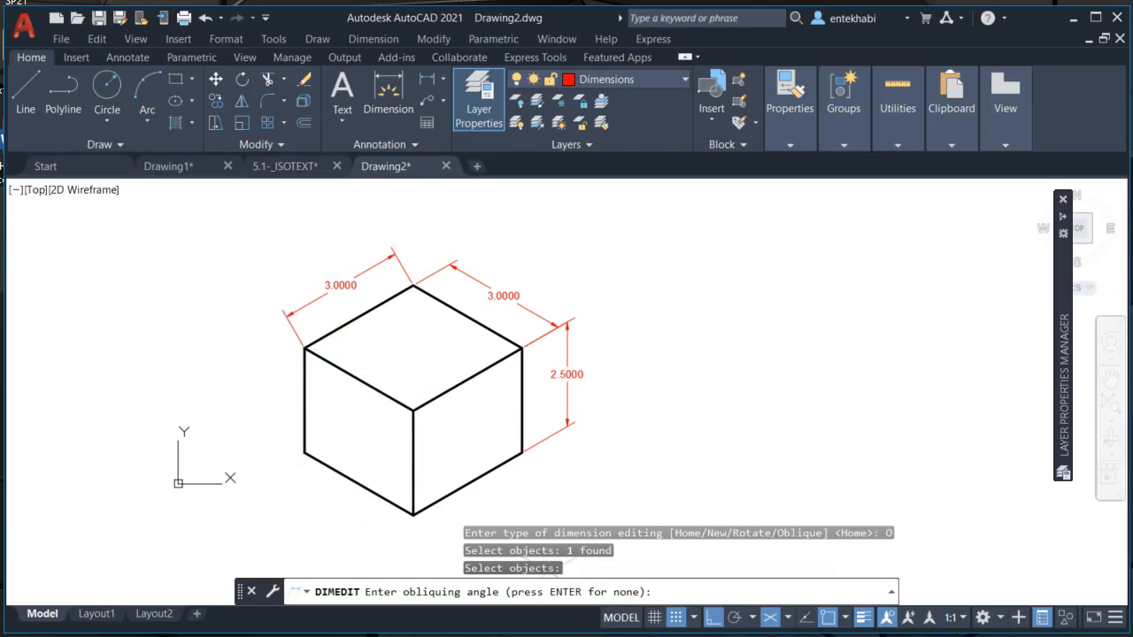
pyautogui.write('-30')
pyautogui.press('Return')
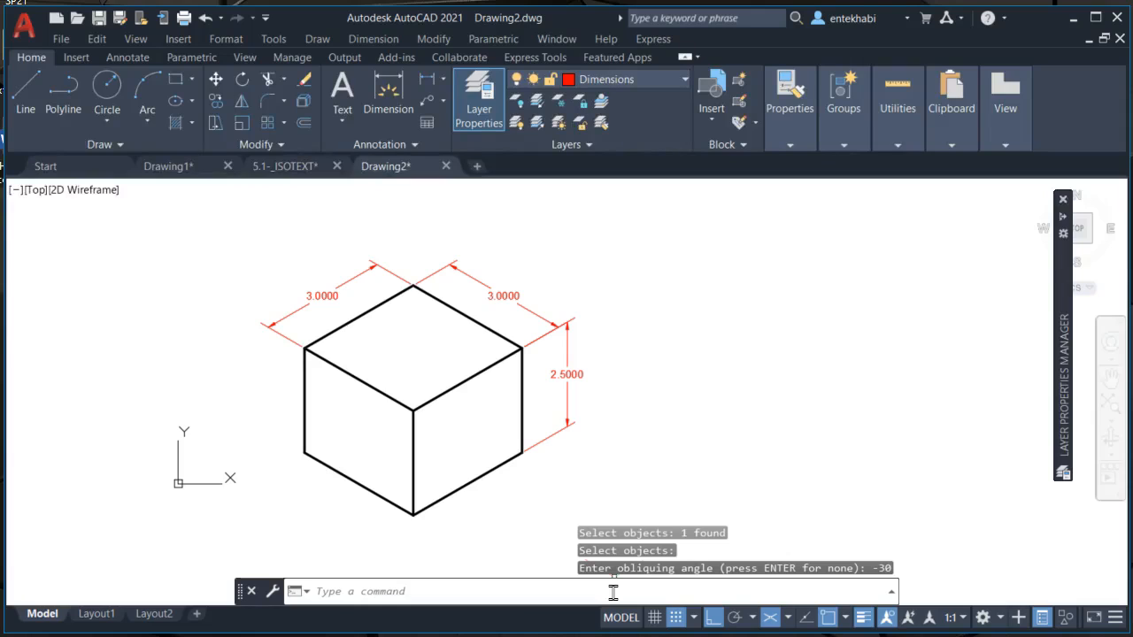
# - Stretch the right vertical edge's dimension line closer to the box along its oblique extension lines
pyautogui.scroll(2, 521, 358)
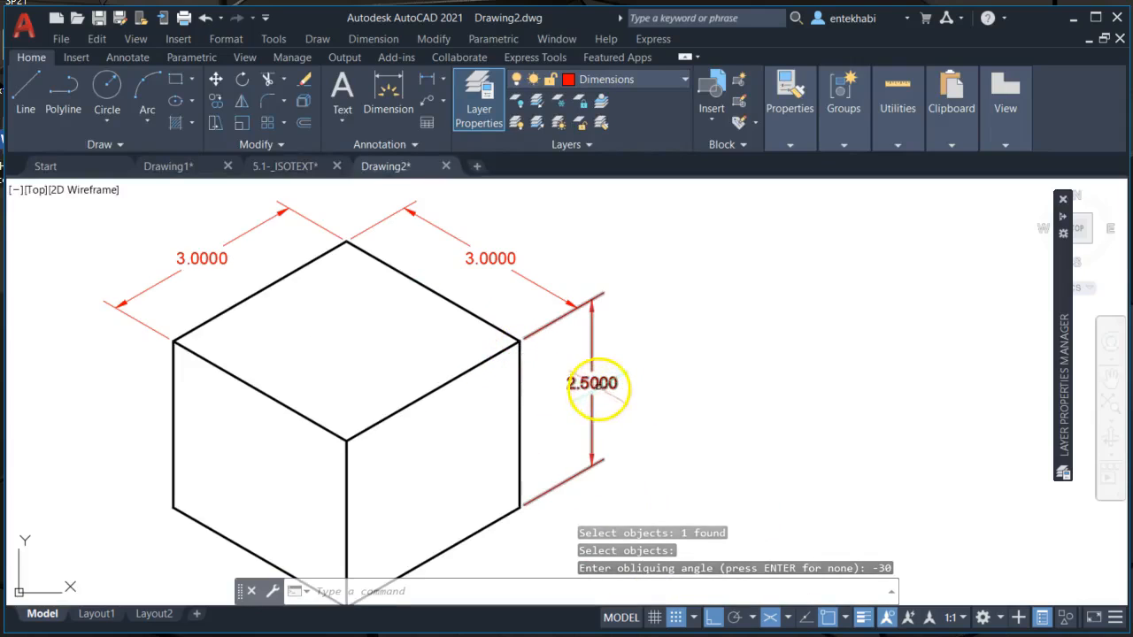
pyautogui.click(595, 384)
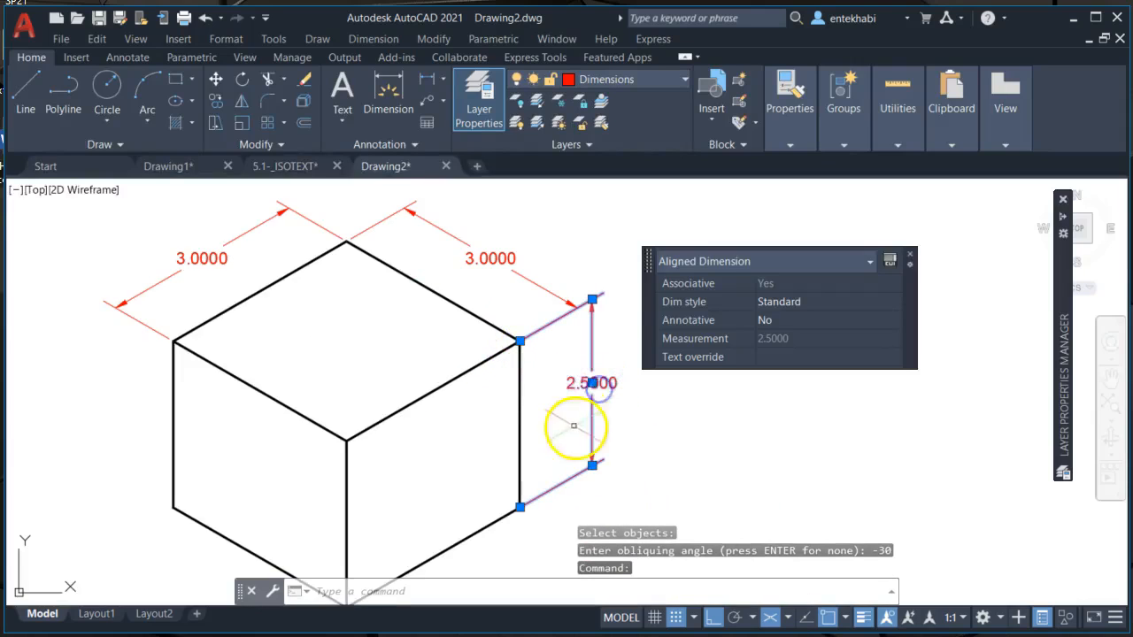
pyautogui.click(592, 299)
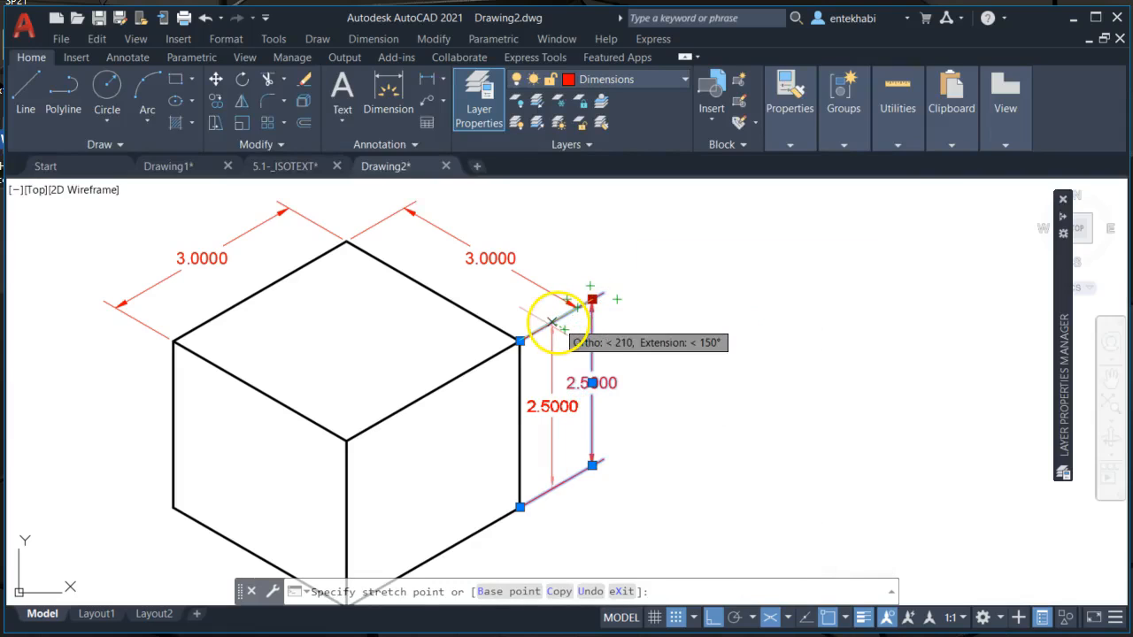
pyautogui.click(551, 321)
pyautogui.moveTo(553, 324)
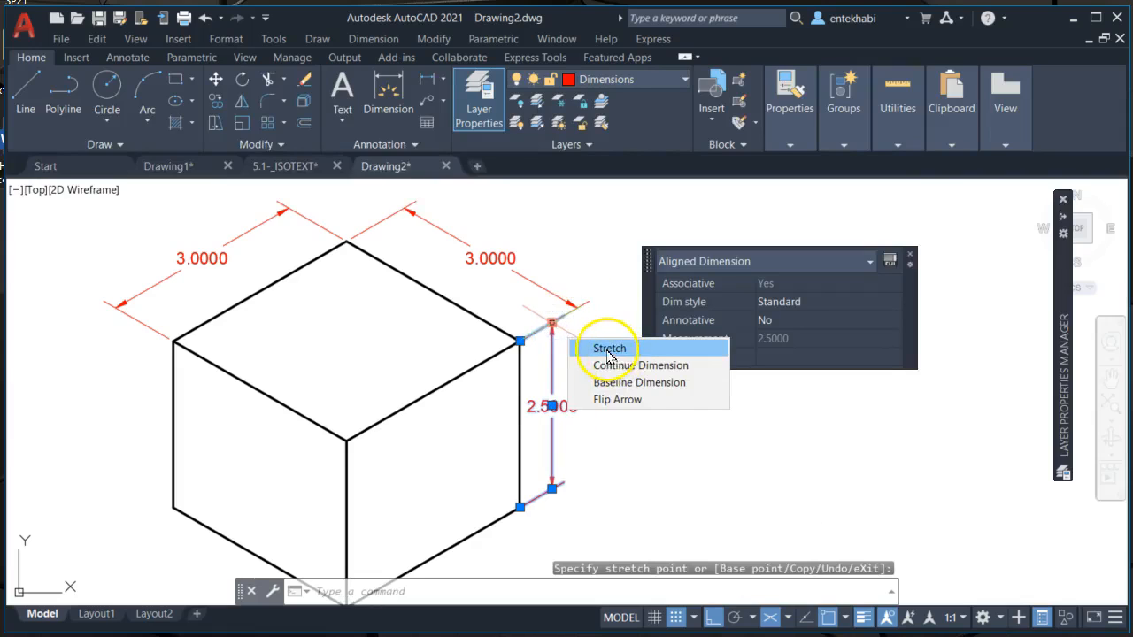
pyautogui.click(603, 350)
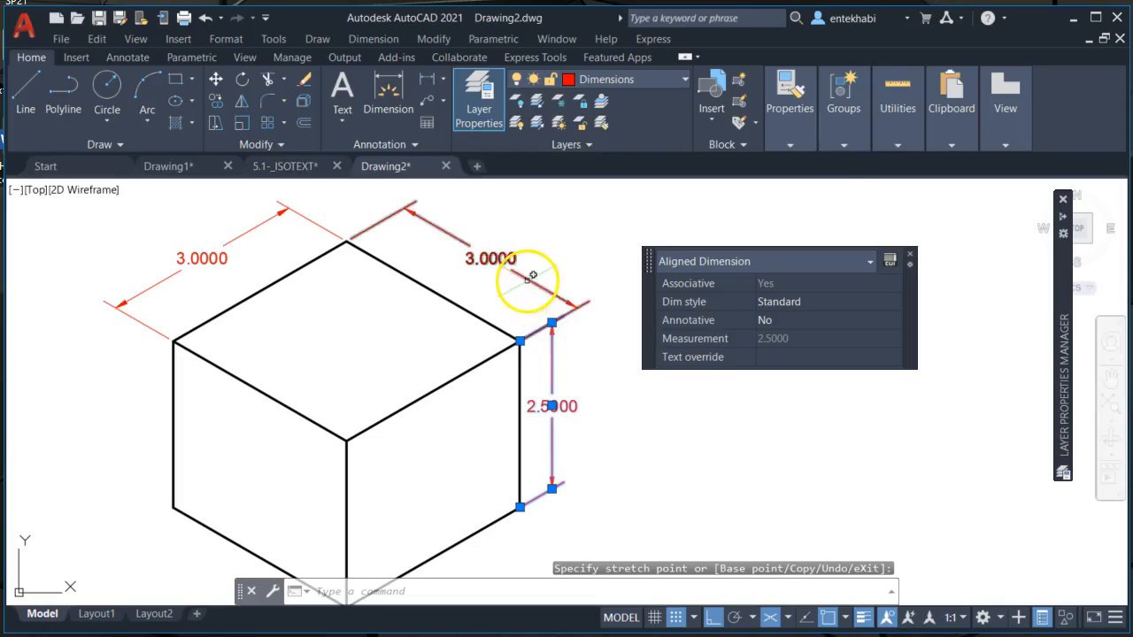
# - Stretch the right back edge's dimension line inward so its lower end meets the upper end of the vertical dimension
pyautogui.click(528, 279)
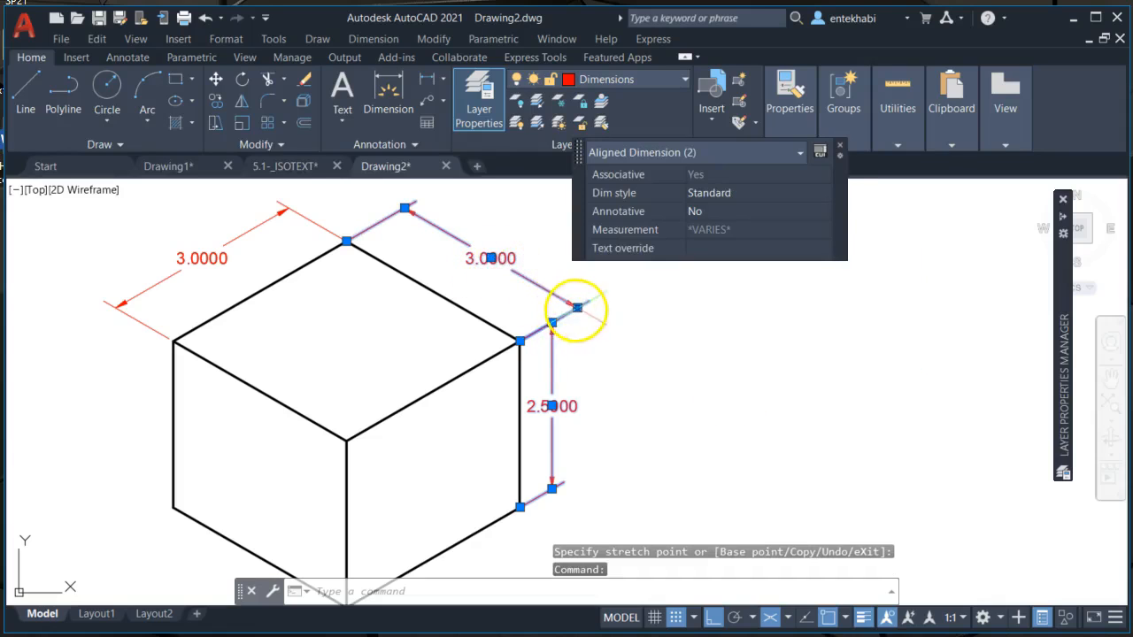
pyautogui.click(577, 307)
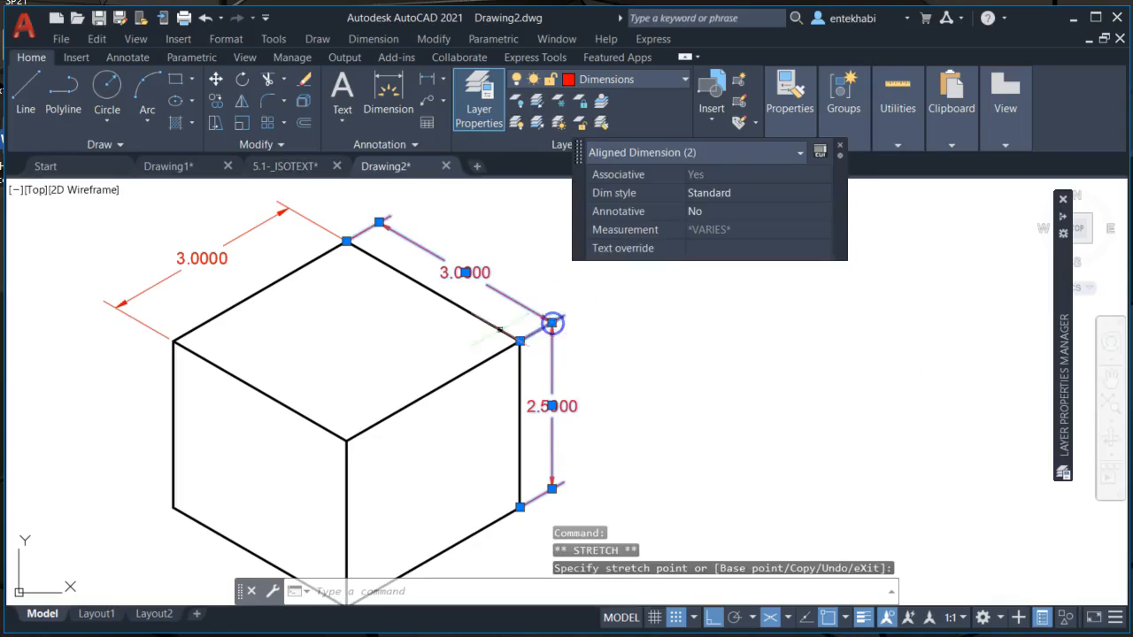
pyautogui.press('Escape')
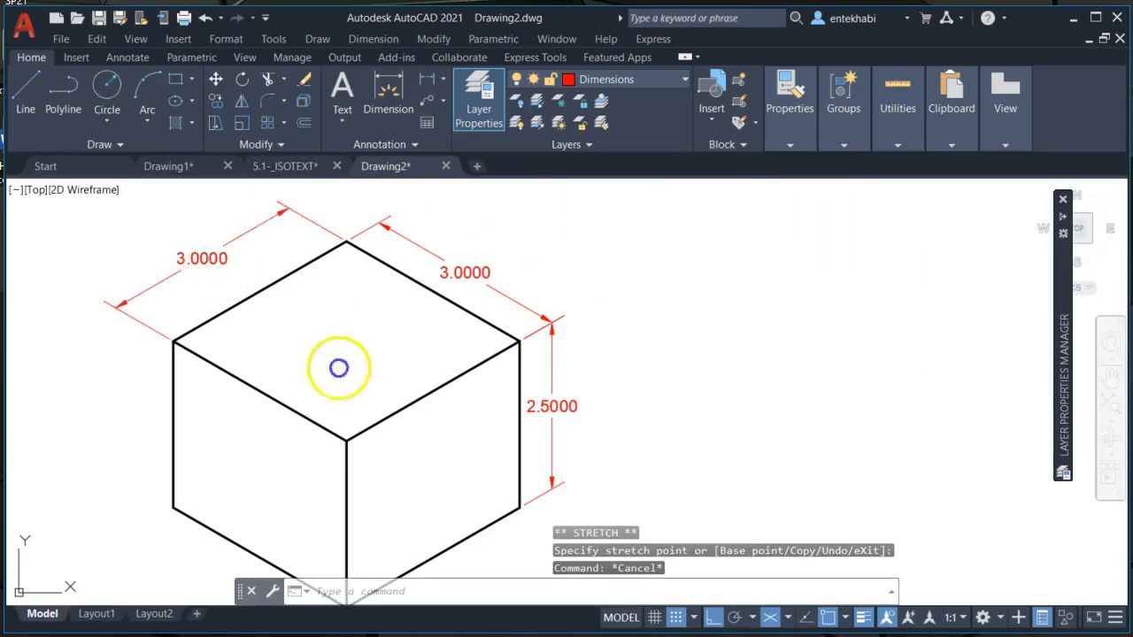
# - Stretch the left back edge's dimension line closer to the box, matching the offset of the right back edge's dimension
pyautogui.click(202, 257)
pyautogui.click(116, 308)
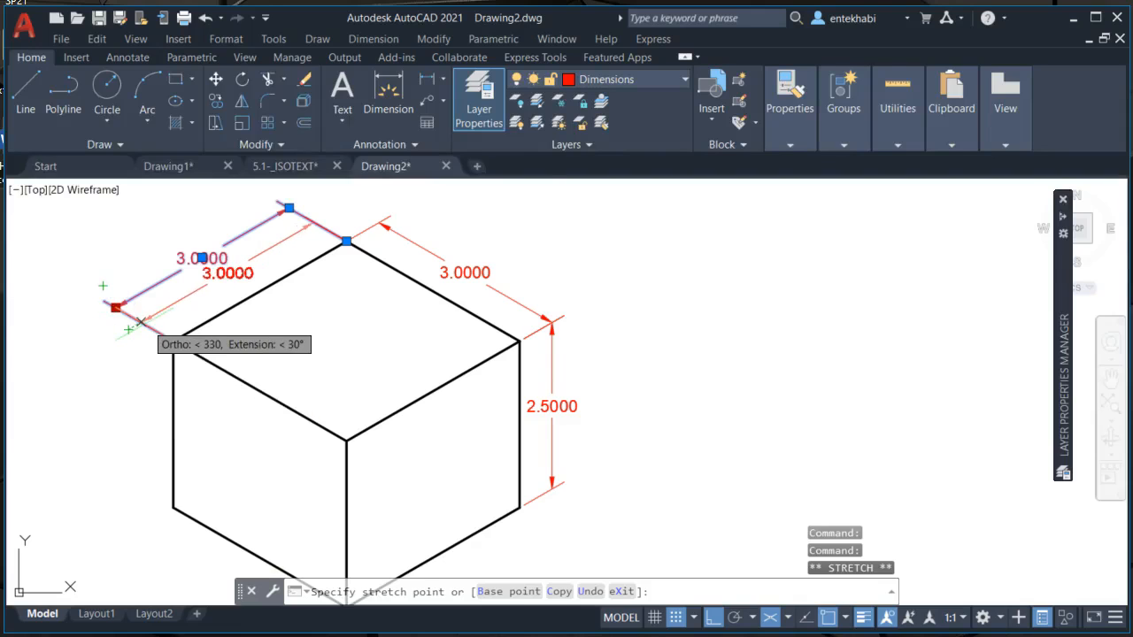
pyautogui.click(141, 322)
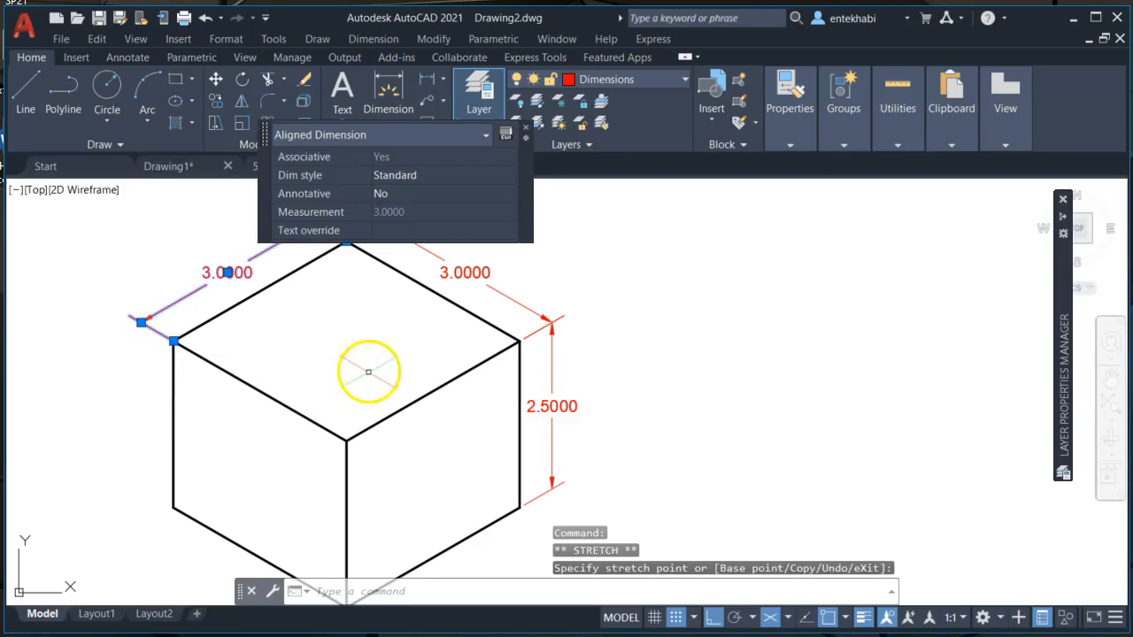
pyautogui.press('Escape')
pyautogui.moveTo(403, 461)
pyautogui.mouseDown(button='middle')
pyautogui.moveTo(425, 435)
pyautogui.moveTo(466, 436)
pyautogui.mouseUp(button='middle')
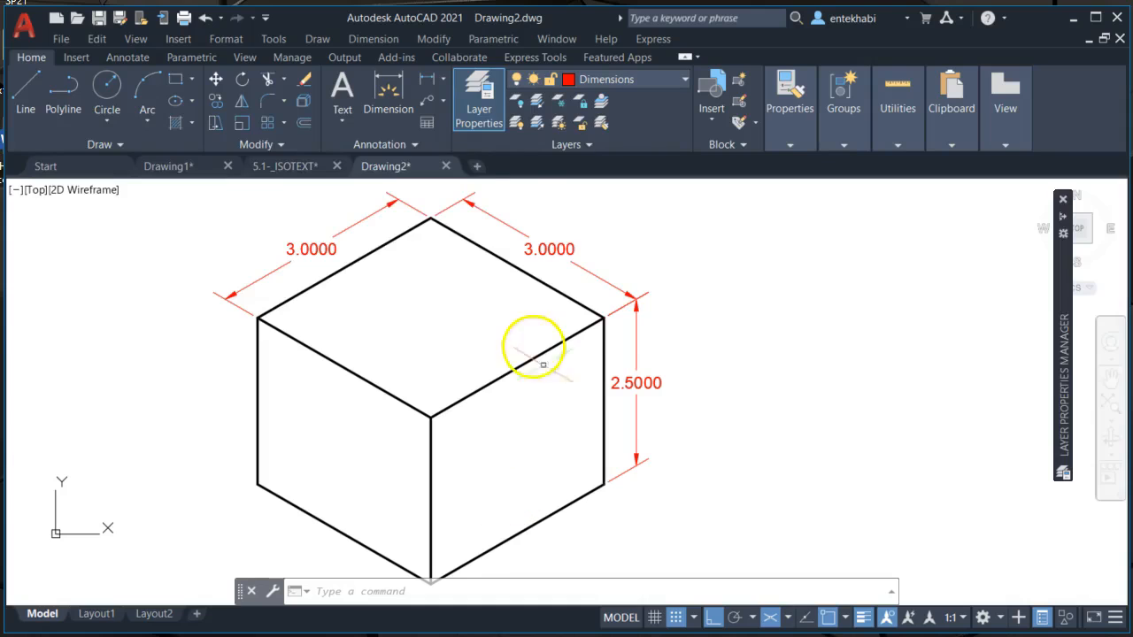
pyautogui.click(372, 41)
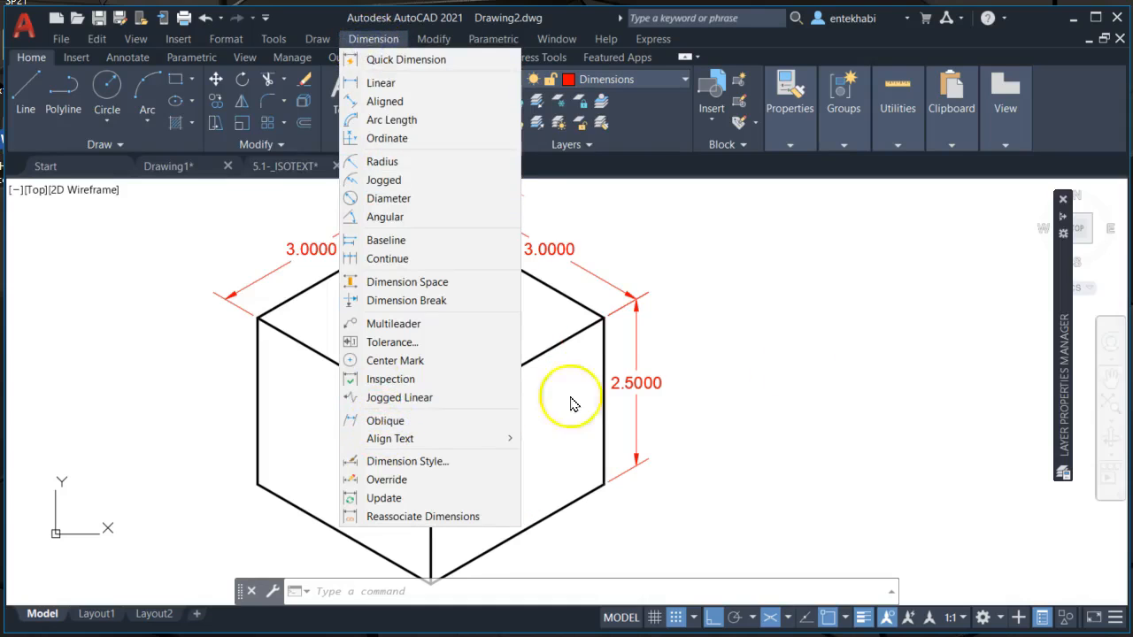
pyautogui.click(672, 437)
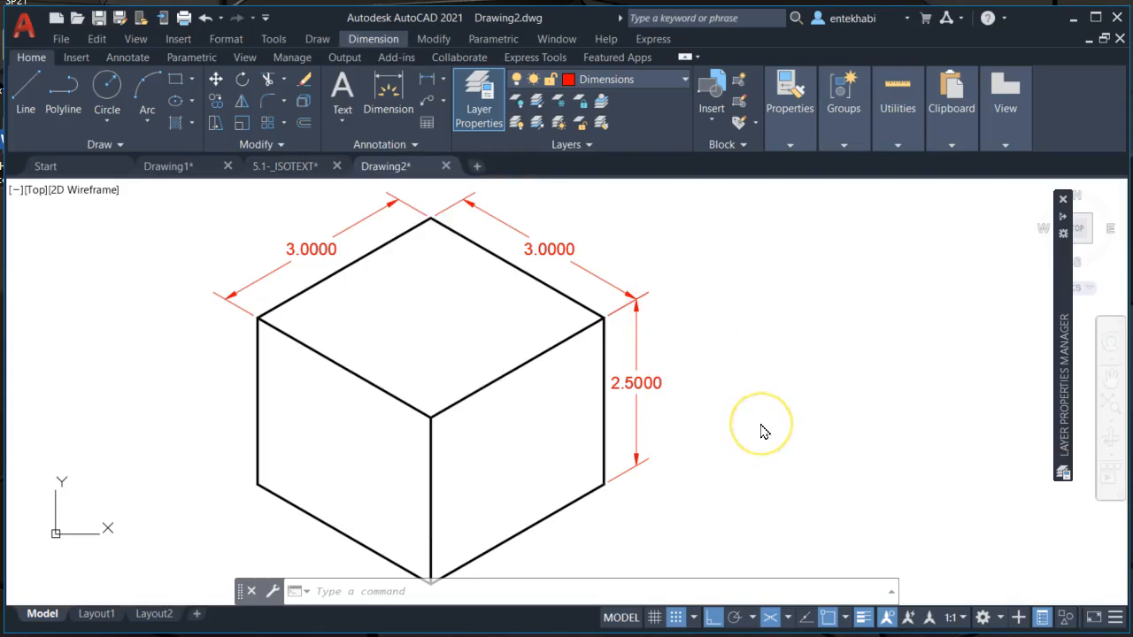